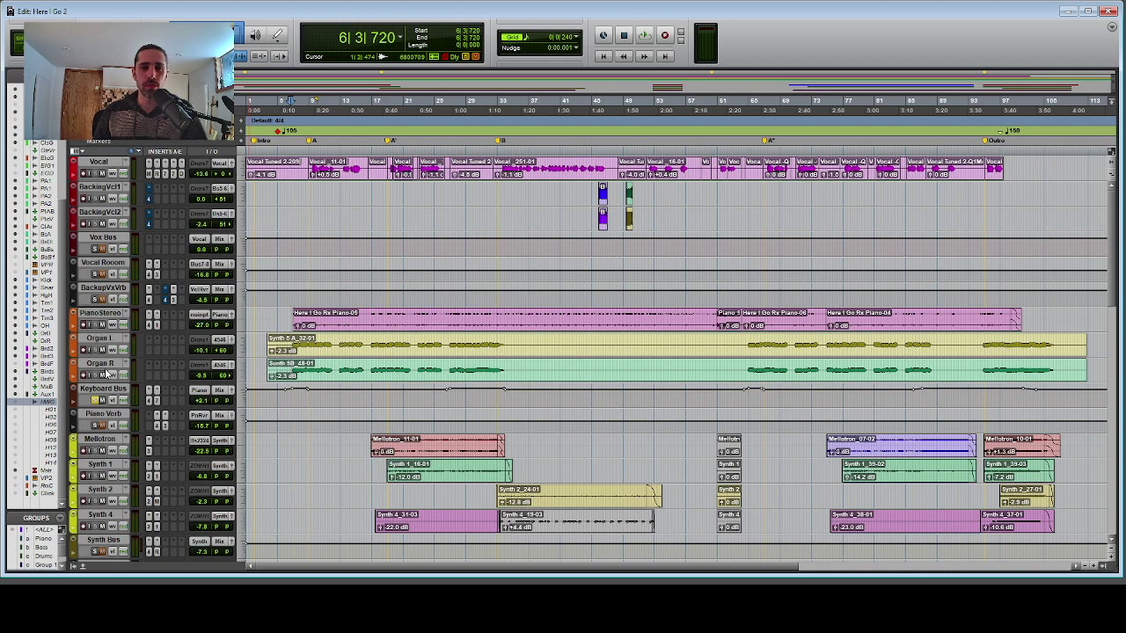
# - Audition the soloed Keyboard Bus from bar 6 and again from the start of section A at bar 9
pyautogui.click(327, 177)
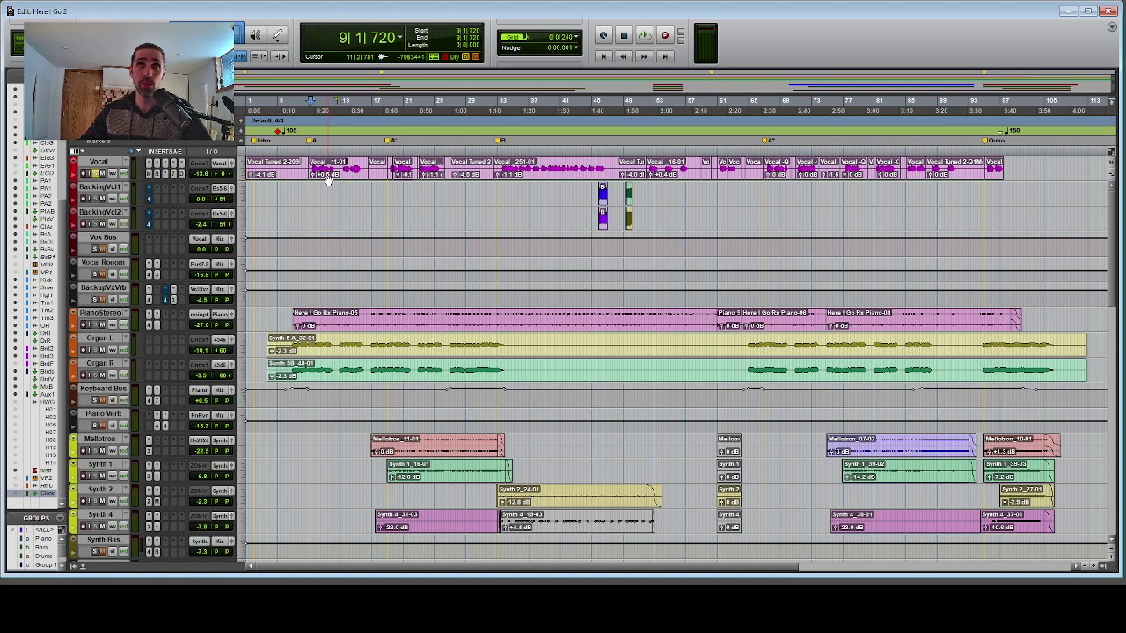
pyautogui.click(291, 158)
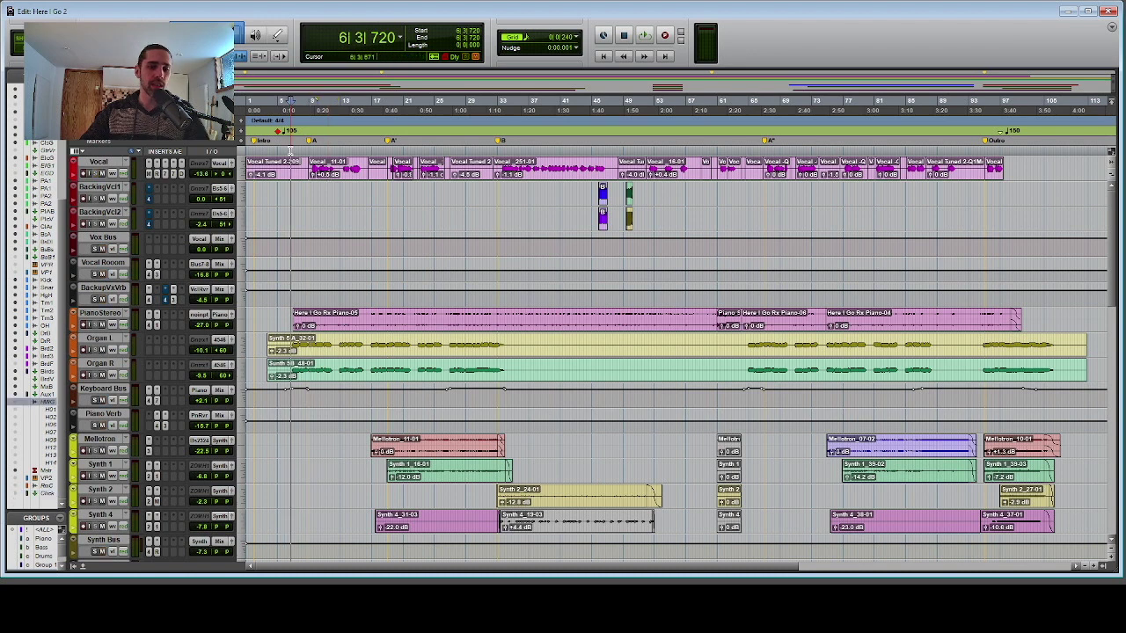
pyautogui.press('space')
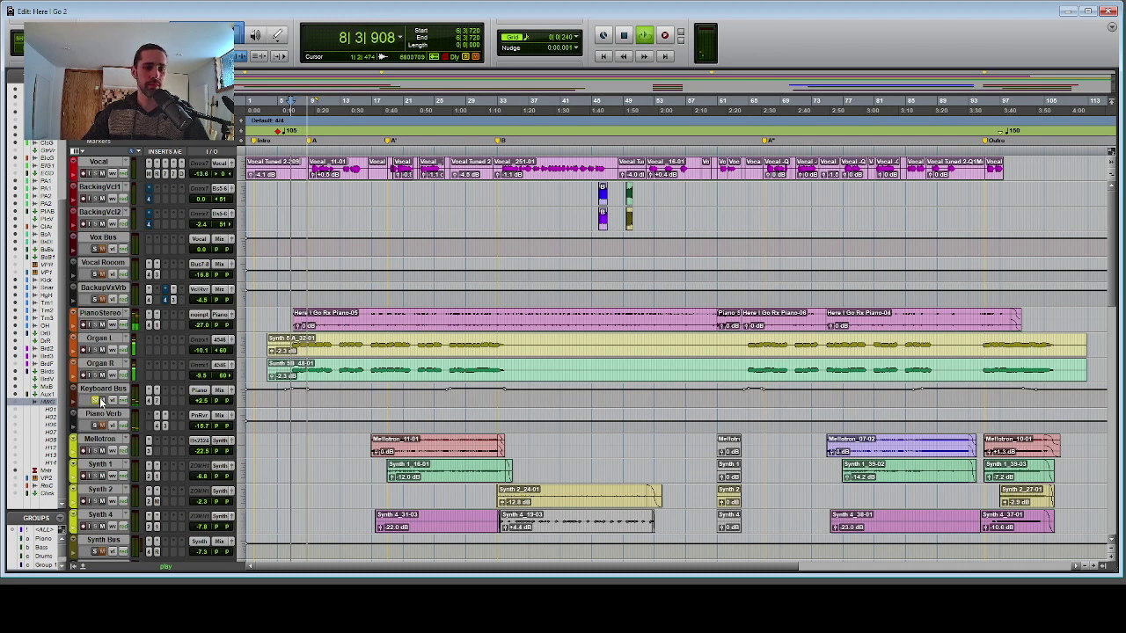
pyautogui.press('space')
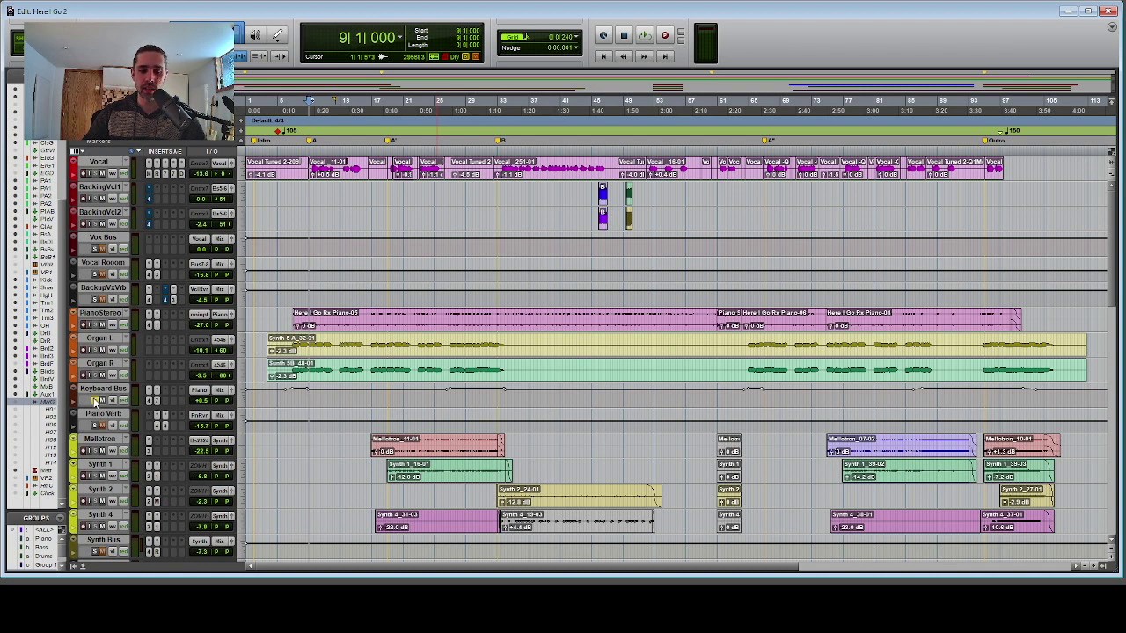
pyautogui.press('space')
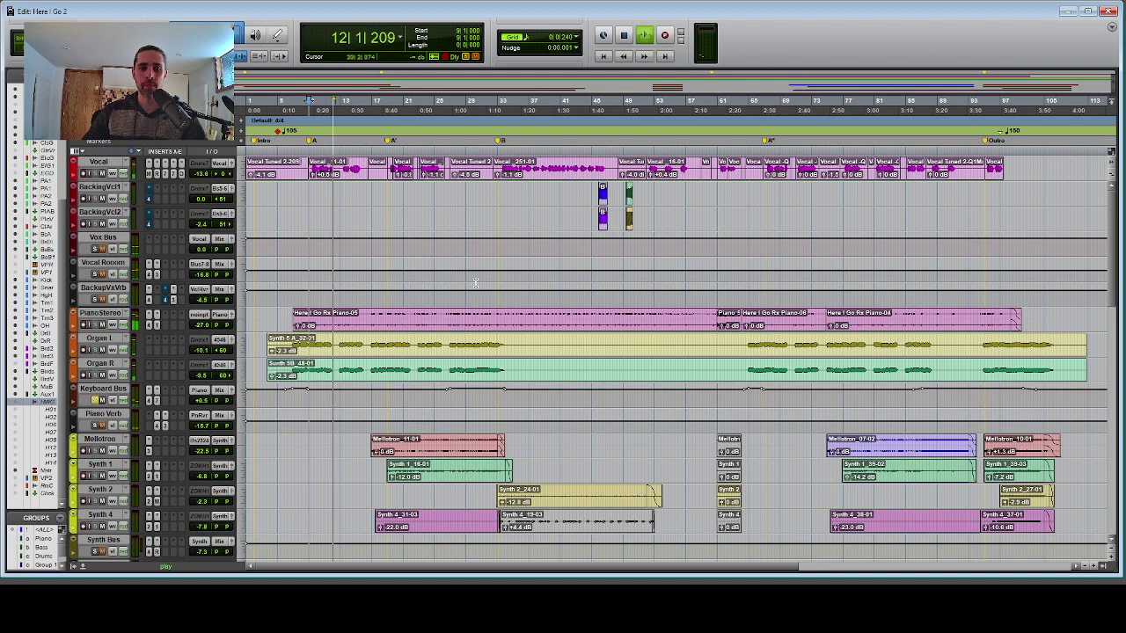
pyautogui.press('space')
# - Audition the soloed Keyboard Bus from marker B at bar 32 and from the A" marker at bar 66
pyautogui.click(497, 151)
pyautogui.scroll(-3, 103, 352)
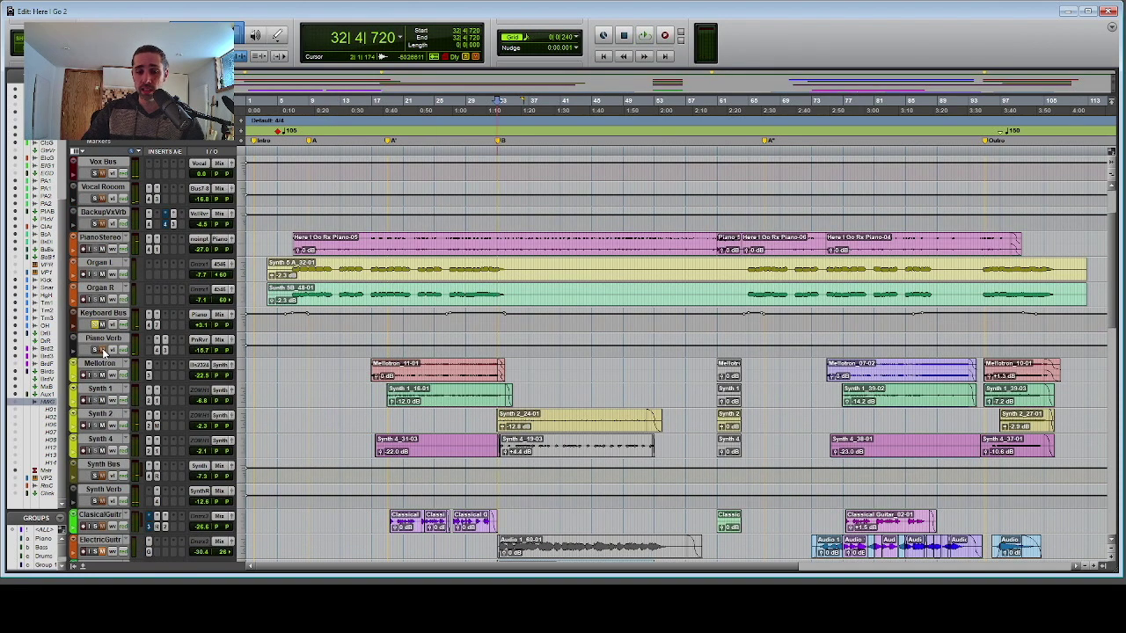
pyautogui.press('space')
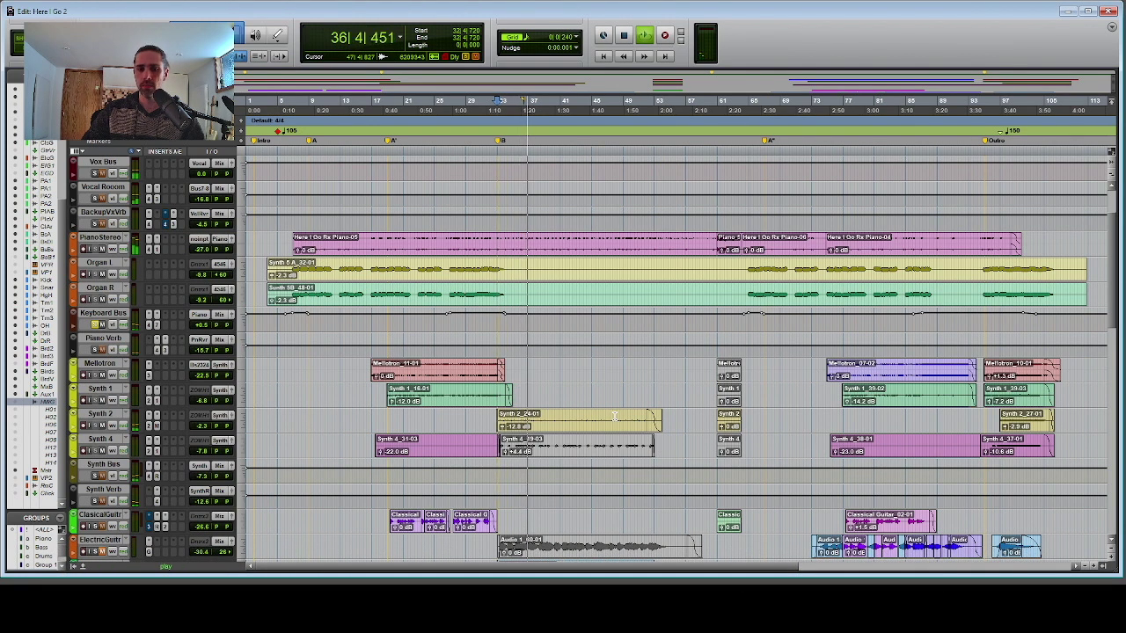
pyautogui.press('space')
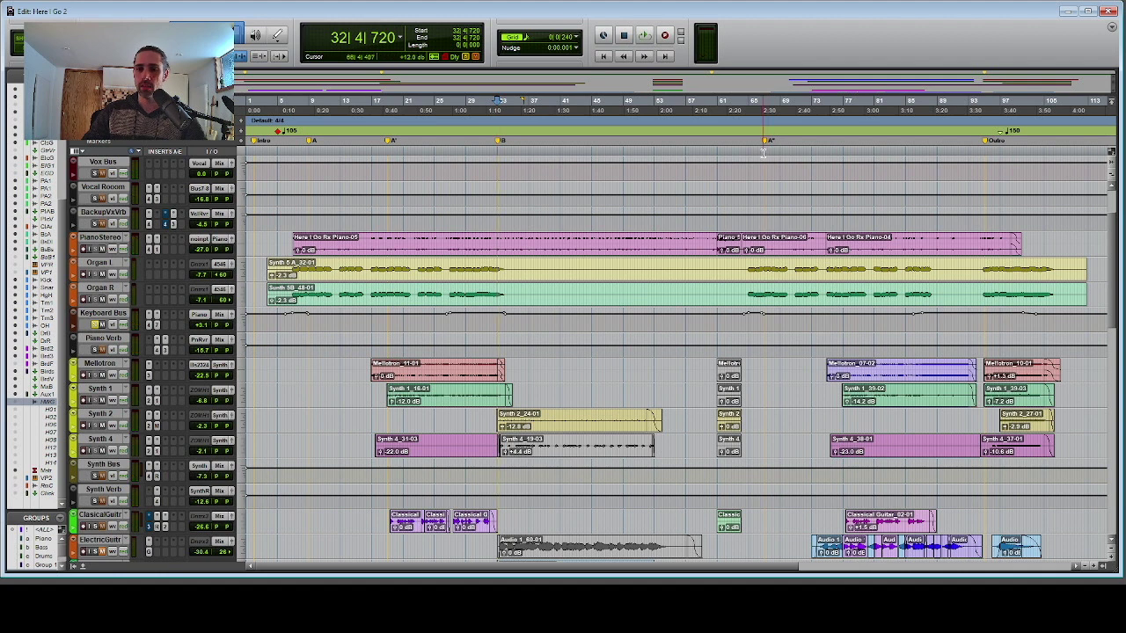
pyautogui.click(763, 153)
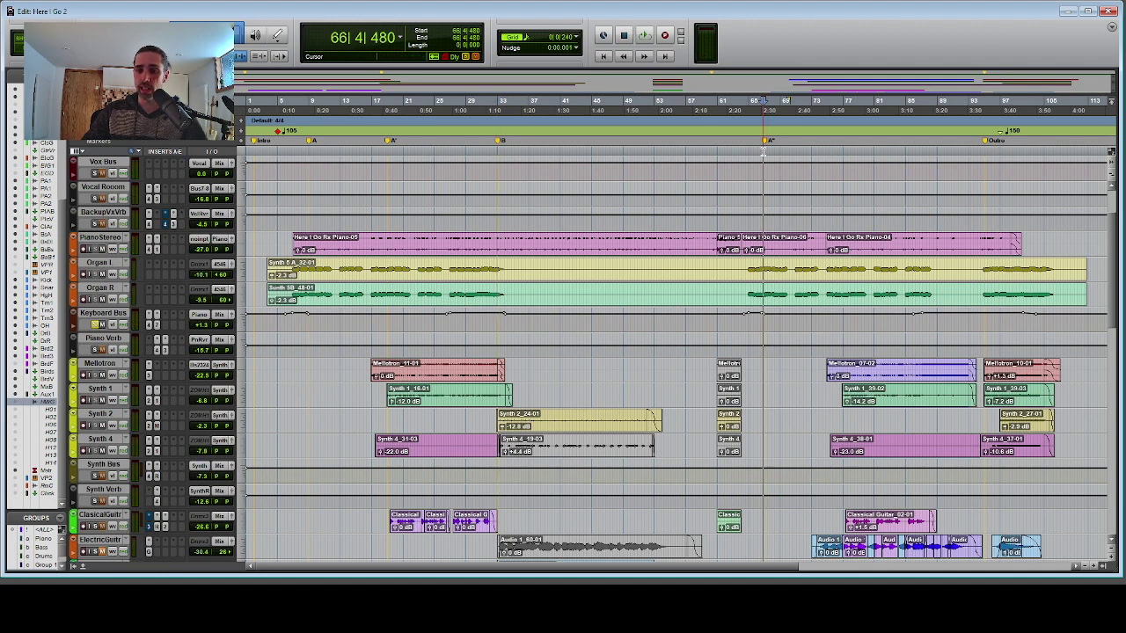
pyautogui.press('space')
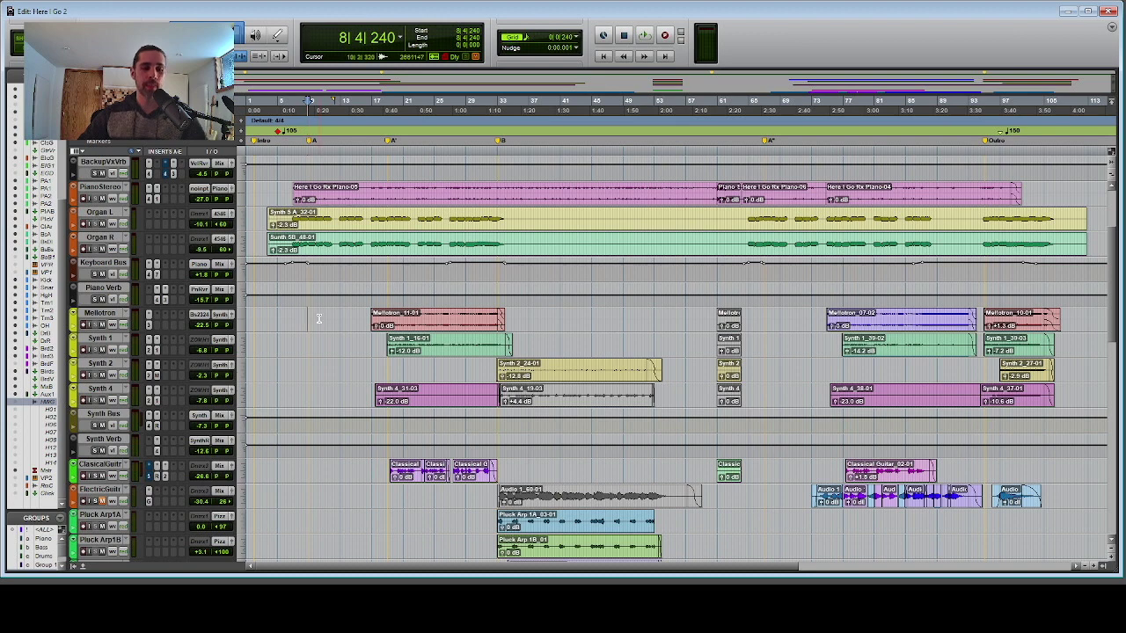
# - Select the Mellotron track and the Synth 2 clip that starts at section B
pyautogui.scroll(-2, 161, 220)
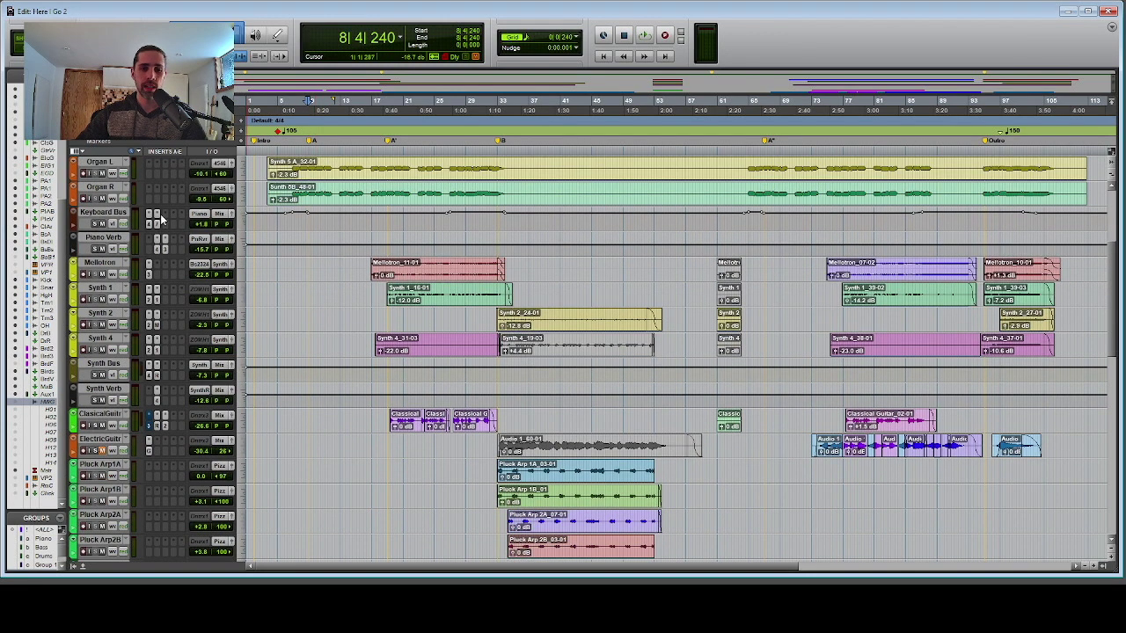
pyautogui.click(99, 263)
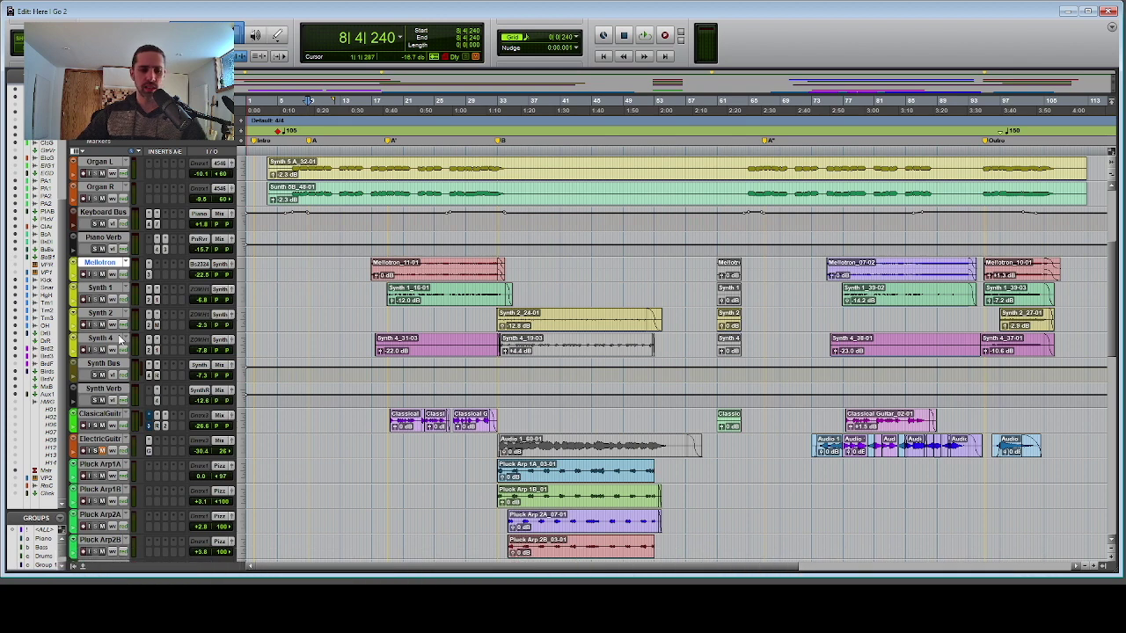
pyautogui.click(567, 326)
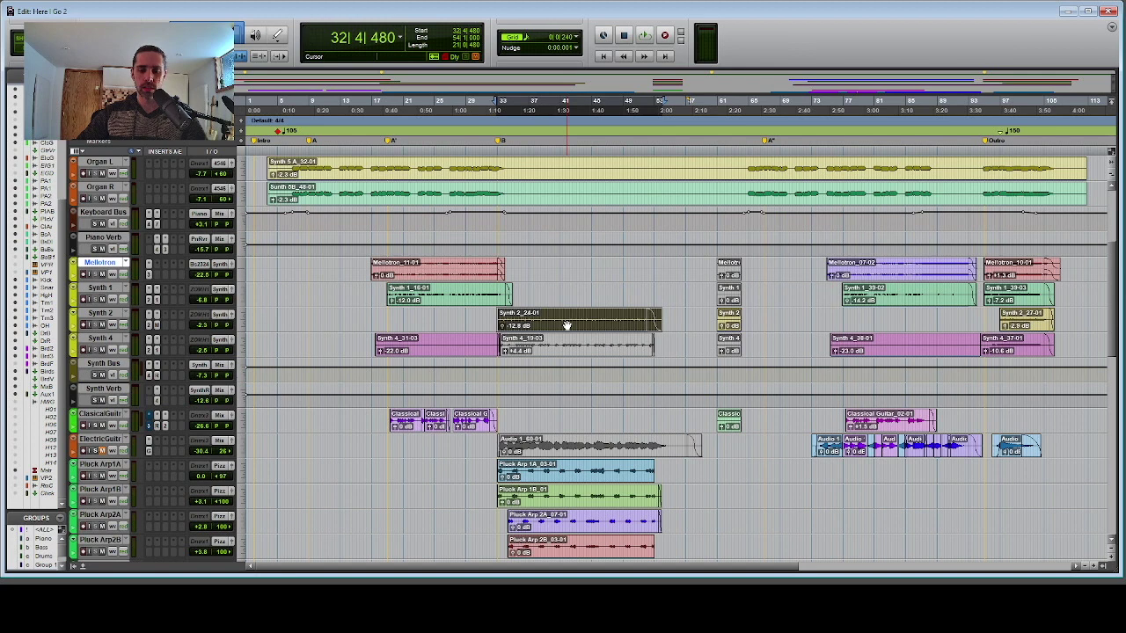
# - Solo the Synth Bus and audition the synth tracks twice from bar 16, where the Mellotron enters
pyautogui.click(370, 151)
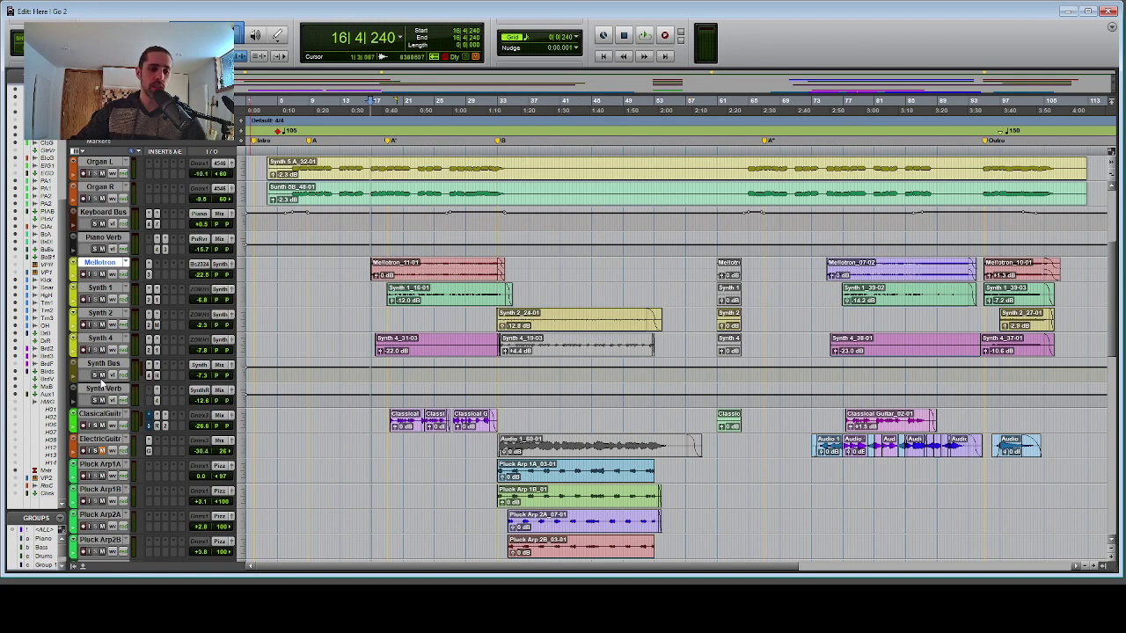
pyautogui.click(96, 377)
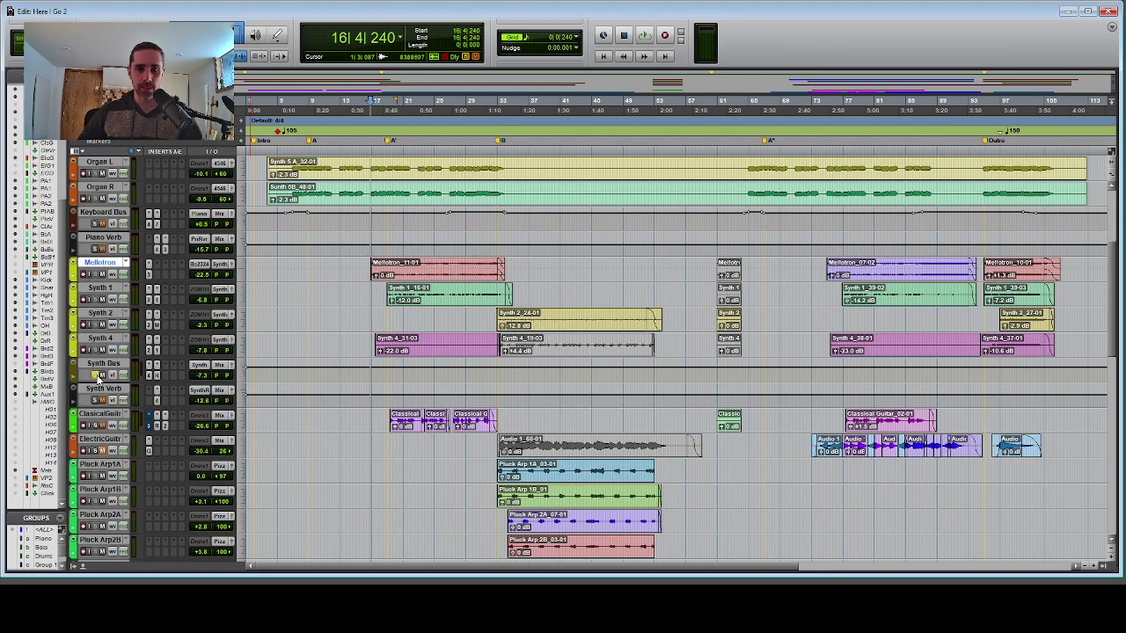
pyautogui.press('space')
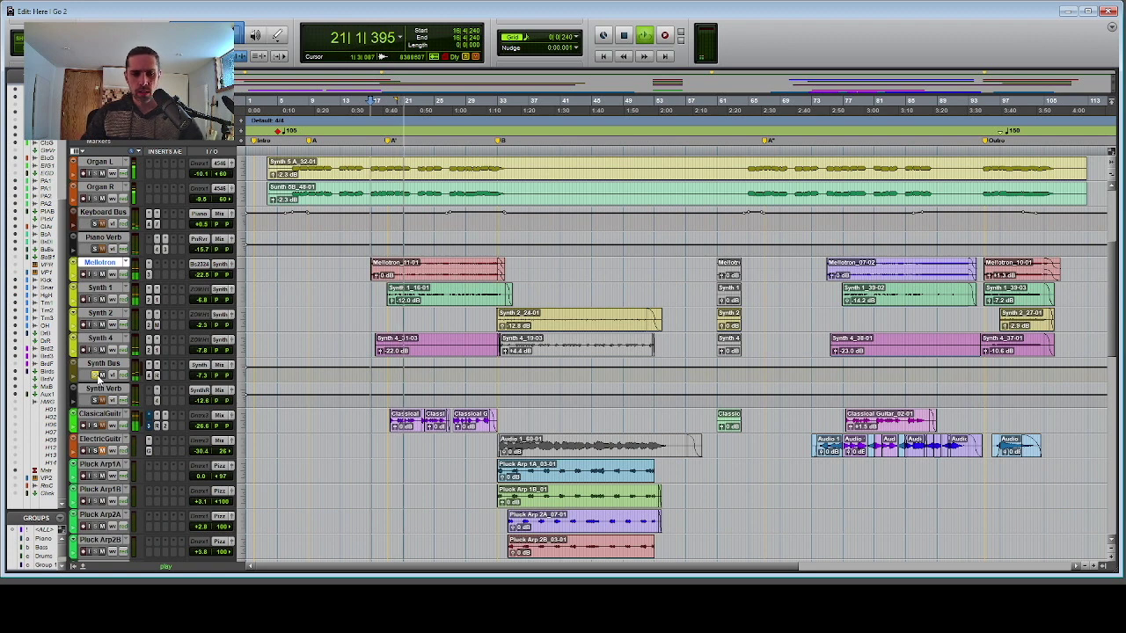
pyautogui.press('space')
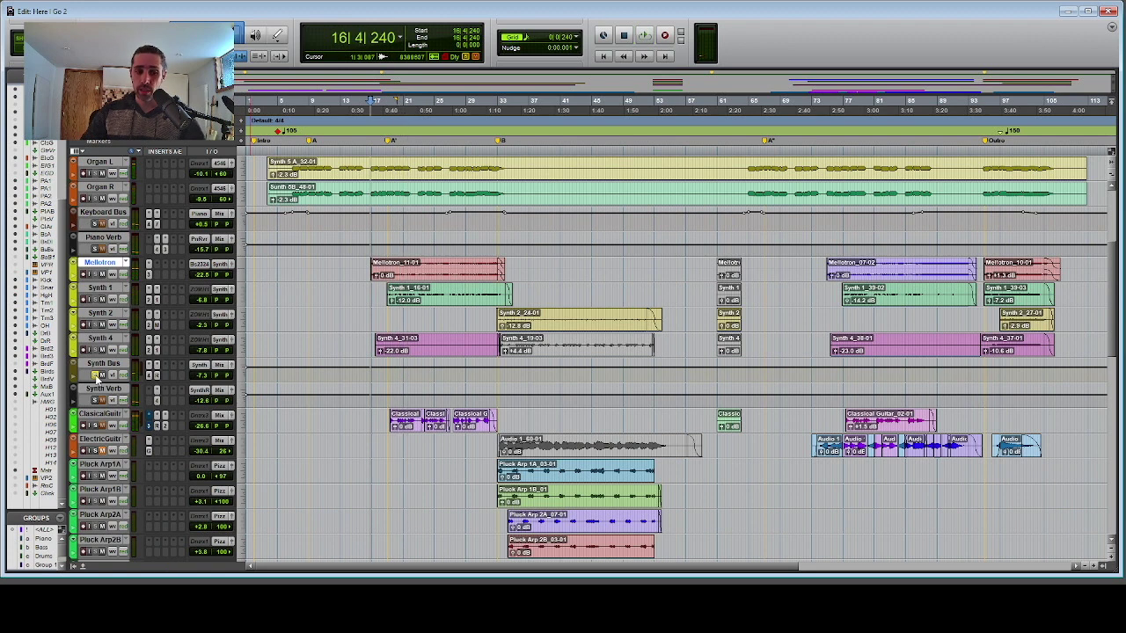
pyautogui.press('space')
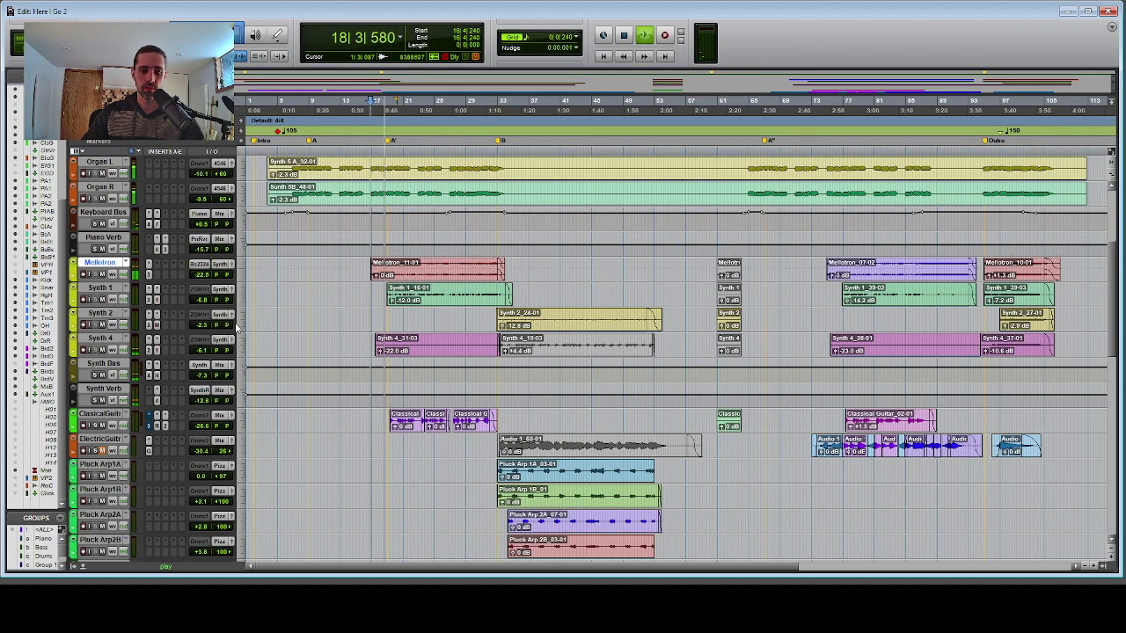
pyautogui.press('space')
# - Audition the soloed synths from the section B marker at bar 32 and reposition the playback start at bar 34
pyautogui.click(503, 148)
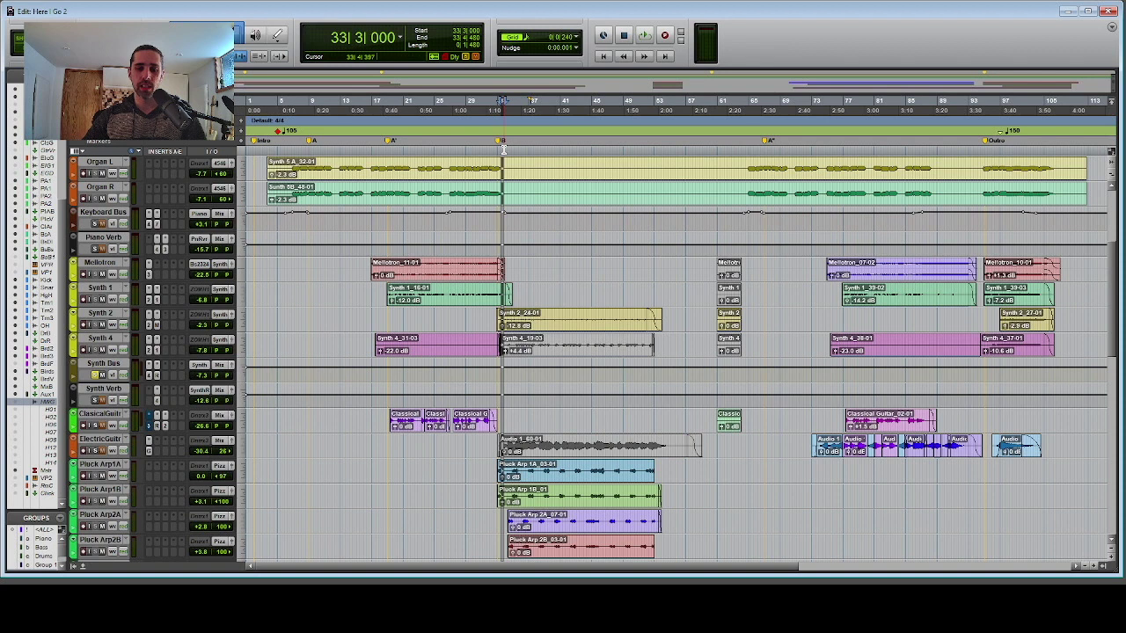
pyautogui.click(497, 151)
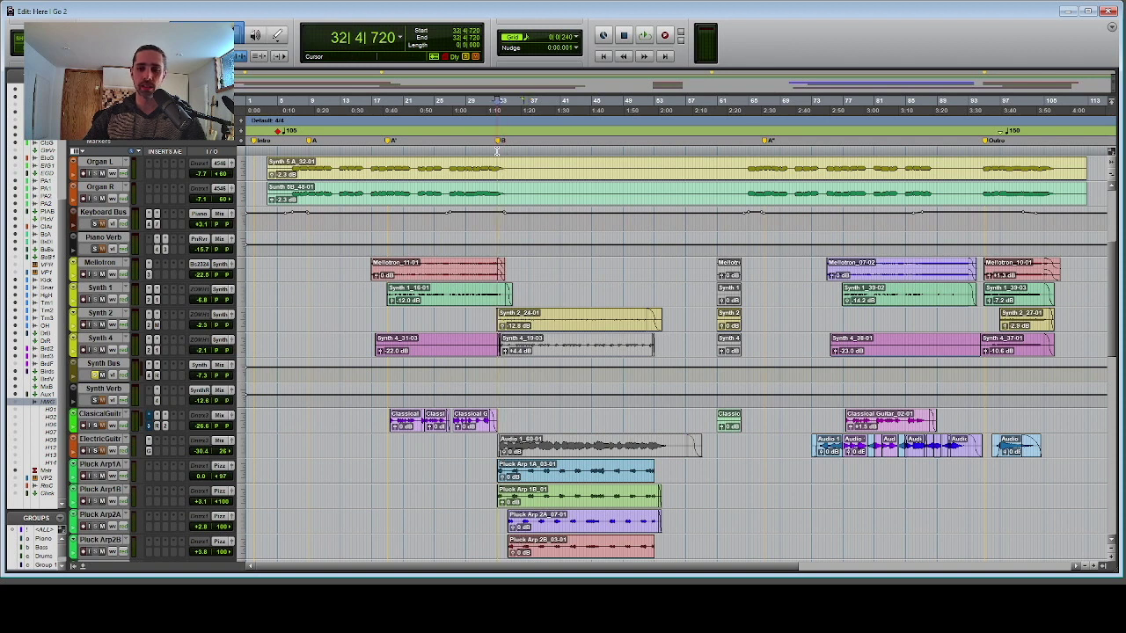
pyautogui.press('space')
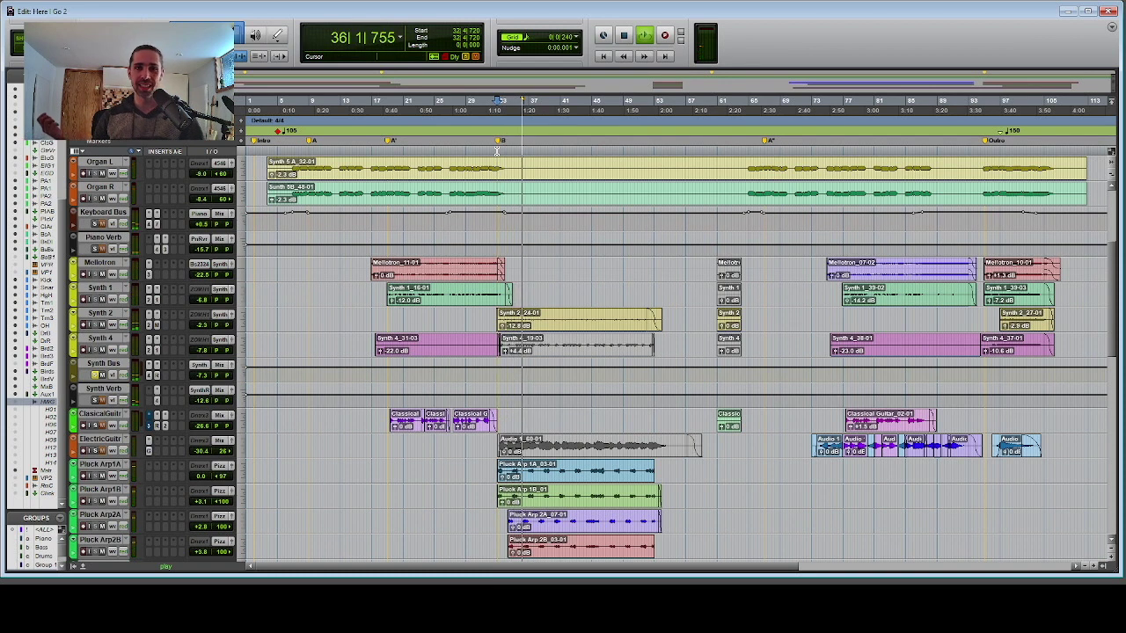
pyautogui.press('space')
pyautogui.click(506, 151)
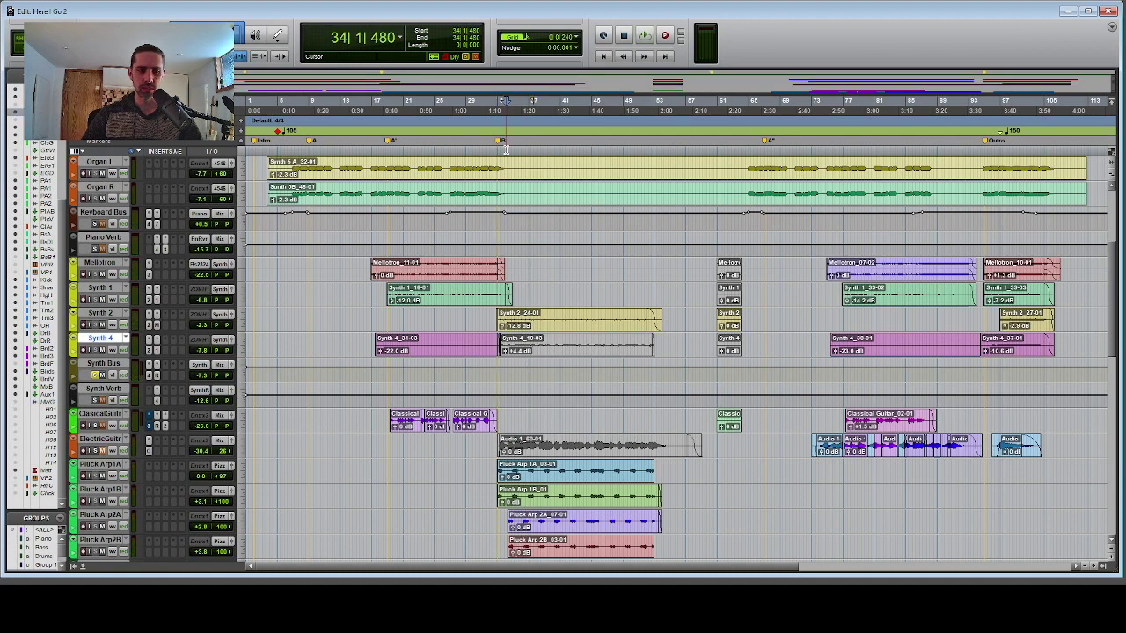
# - Select the first Mellotron clip, then audition the synth parts from bar 22 and in the outro from bar 100
pyautogui.click(395, 275)
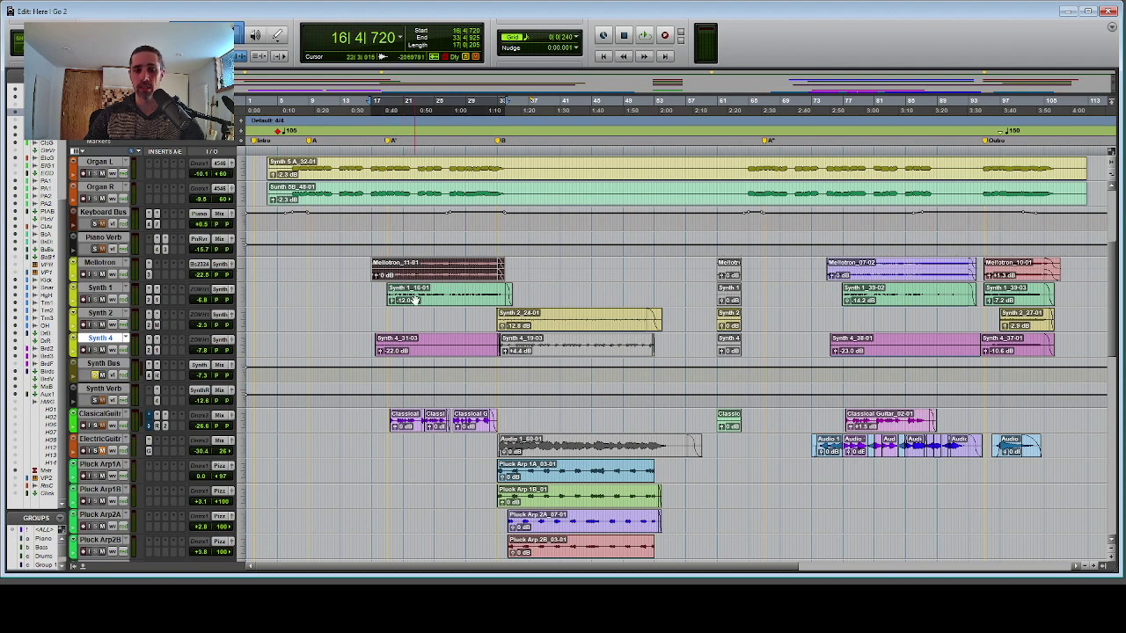
pyautogui.click(421, 265)
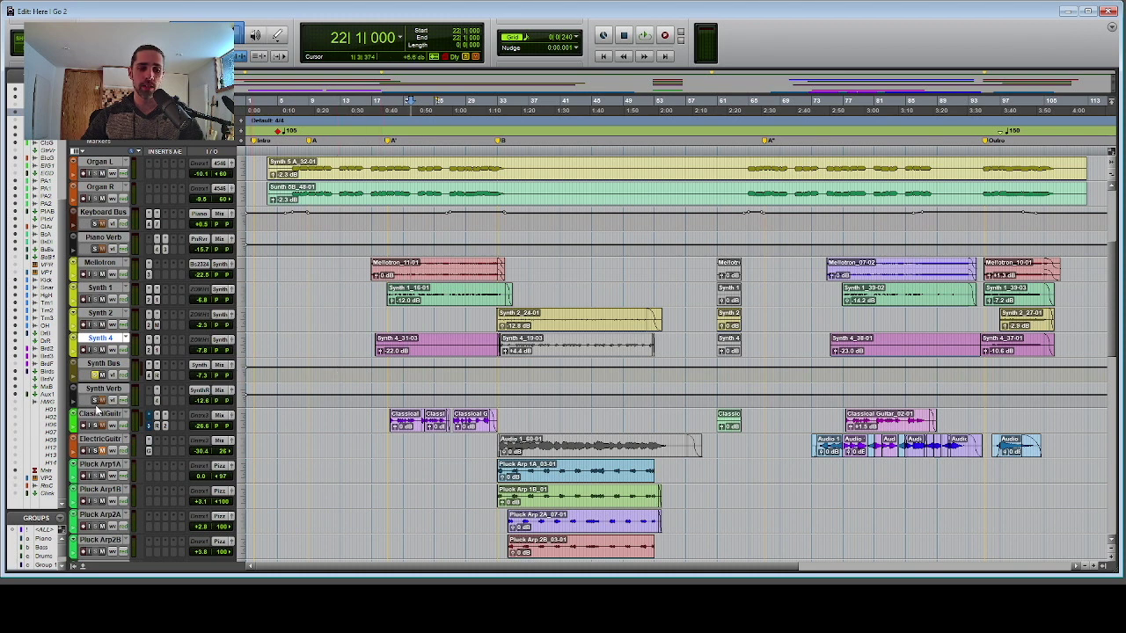
pyautogui.press('space')
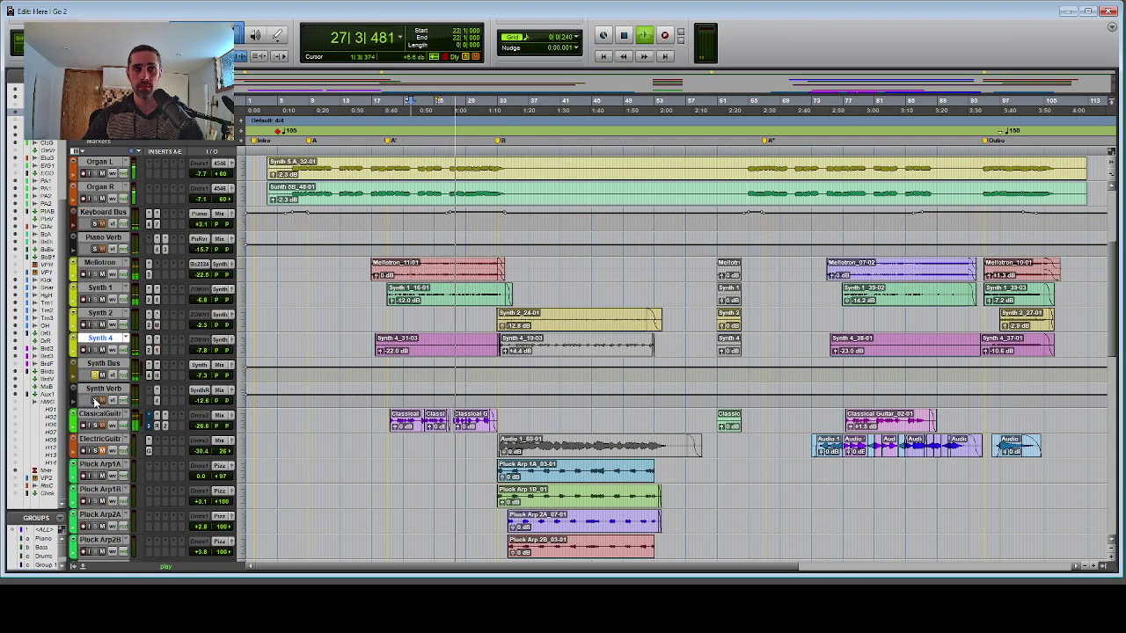
pyautogui.click(533, 318)
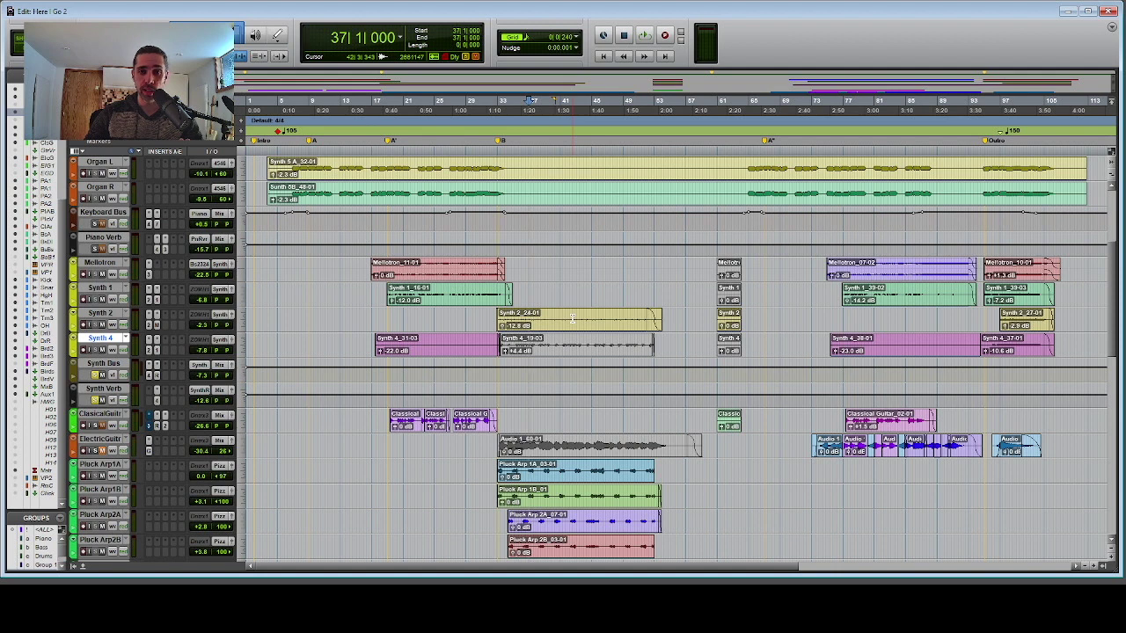
pyautogui.click(1017, 150)
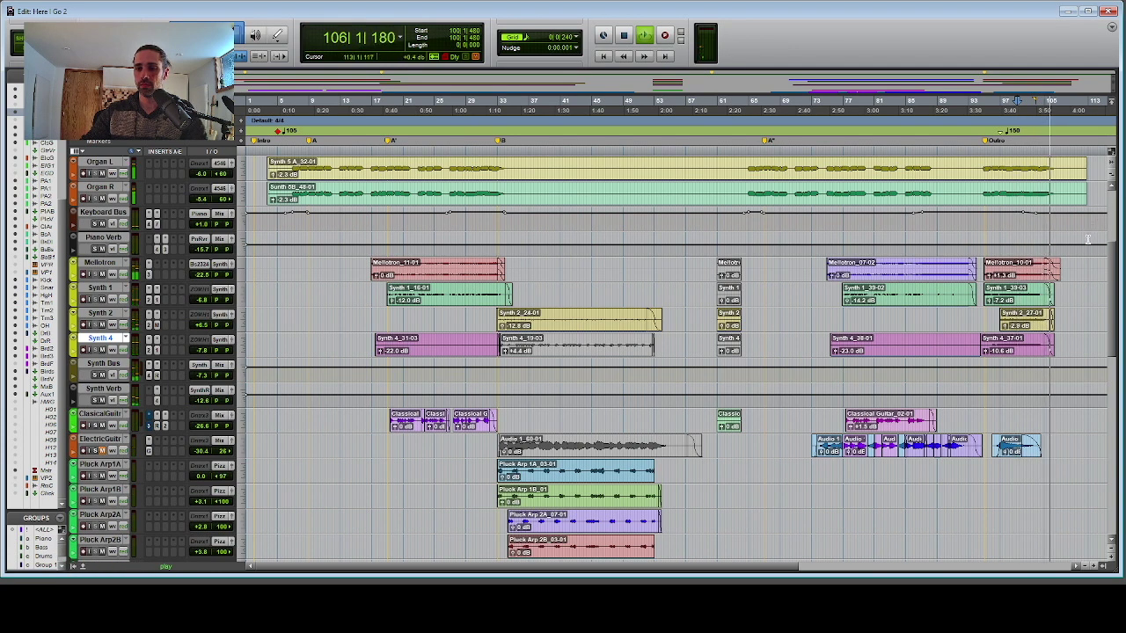
pyautogui.press('space')
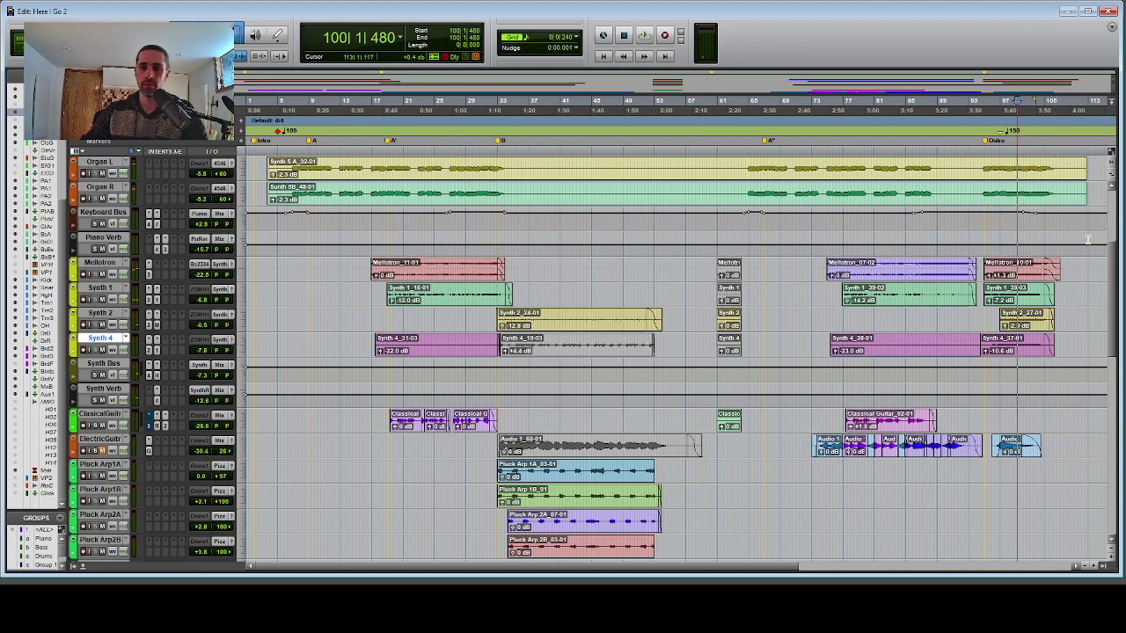
# - Audition the soloed classical guitar track from the A' marker at bar 19
pyautogui.press('KP_Decimal')
pyautogui.press('1')
pyautogui.press('KP_Decimal')
pyautogui.click(388, 152)
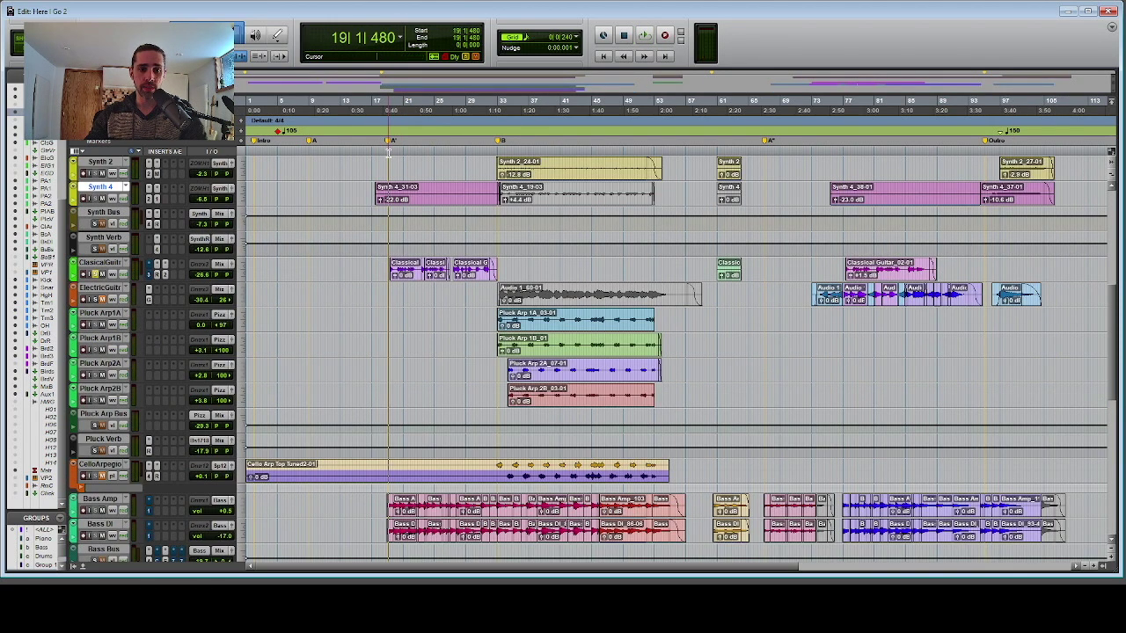
pyautogui.press('space')
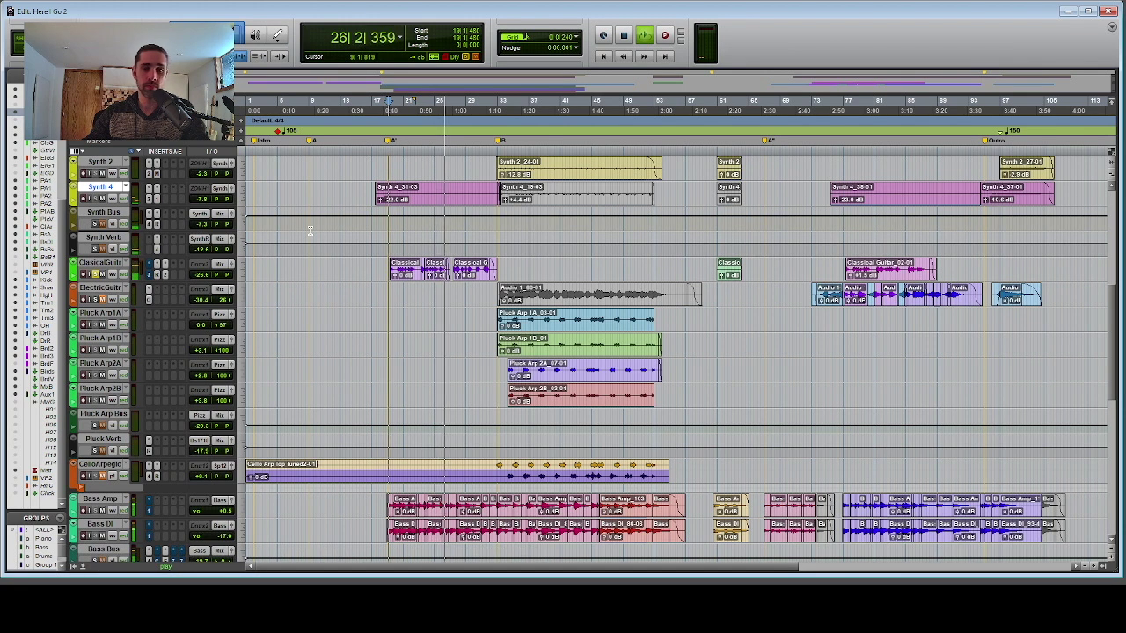
pyautogui.press('space')
# - Audition the soloed Pluck Arp Bus from the start of its clips at bar 32
pyautogui.hscroll(3, 380, 342)
pyautogui.click(365, 343)
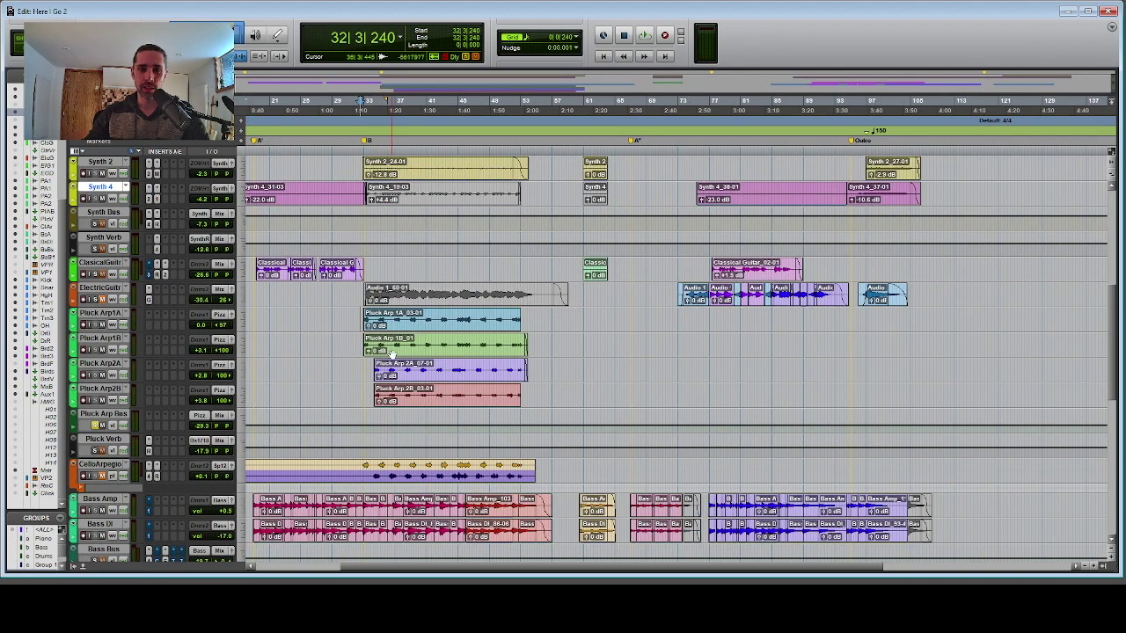
pyautogui.press('space')
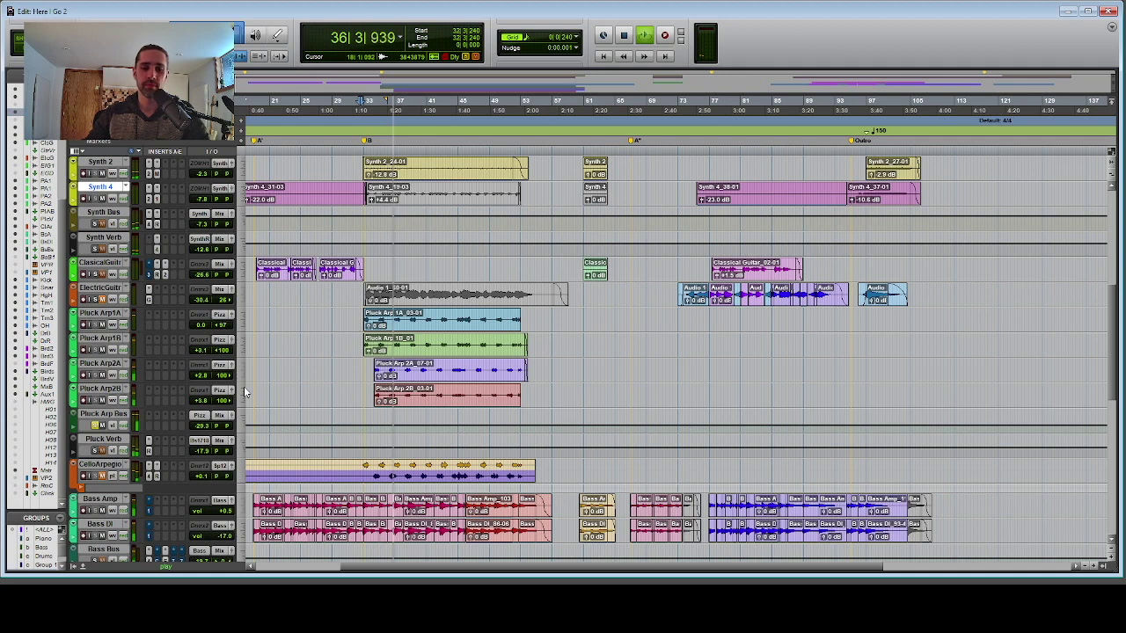
pyautogui.press('space')
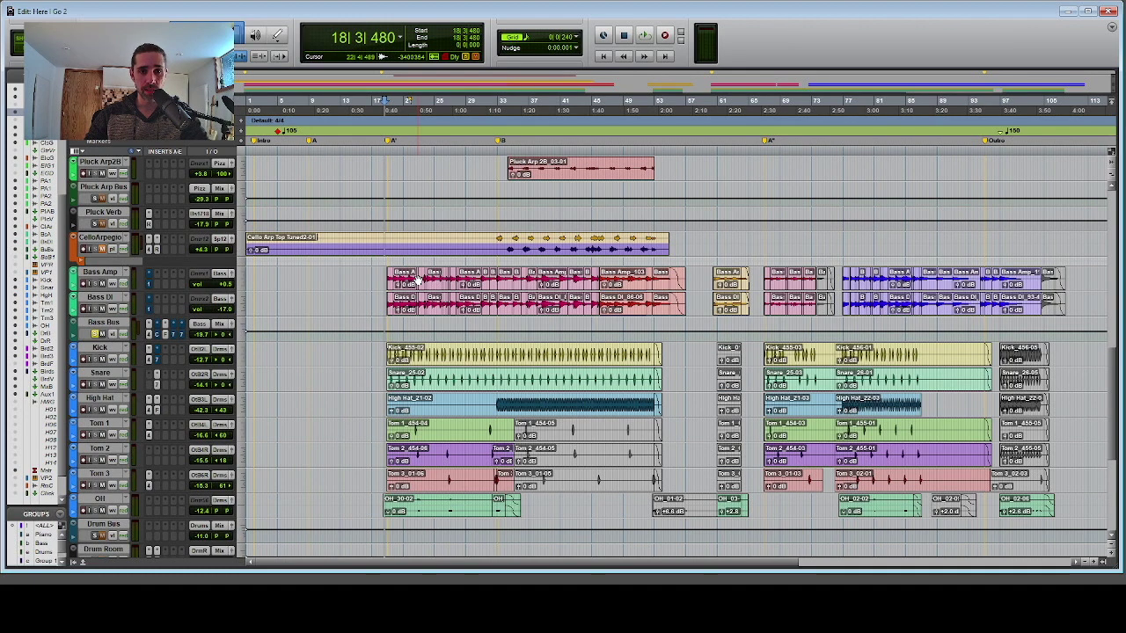
# - Audition the soloed Bass Bus from bar 18, where the bass clips begin
pyautogui.press('space')
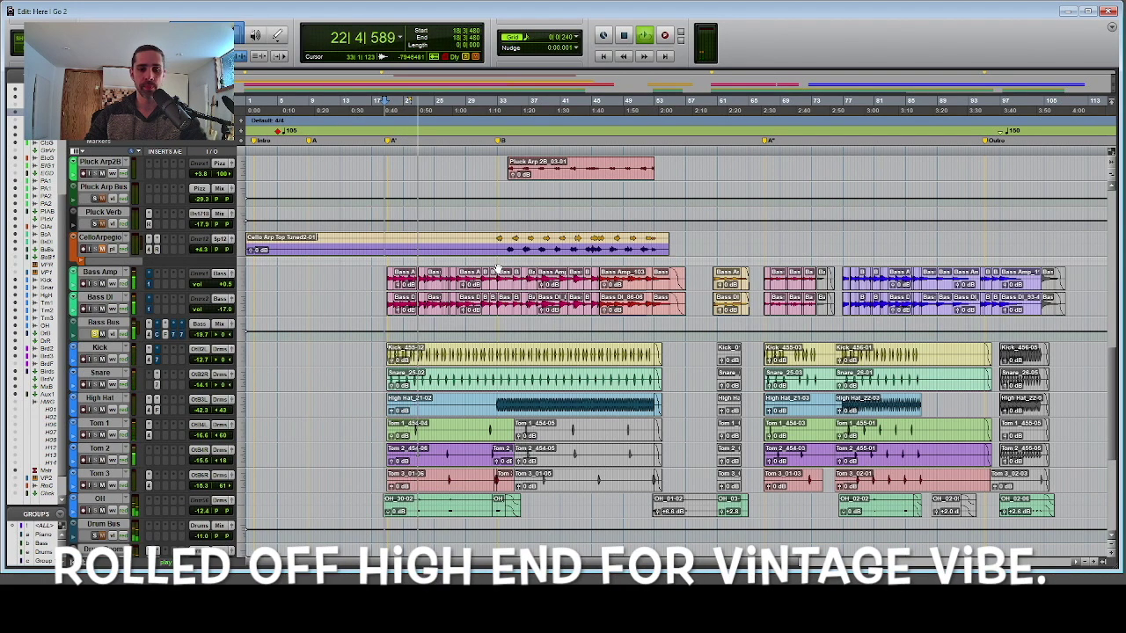
pyautogui.press('space')
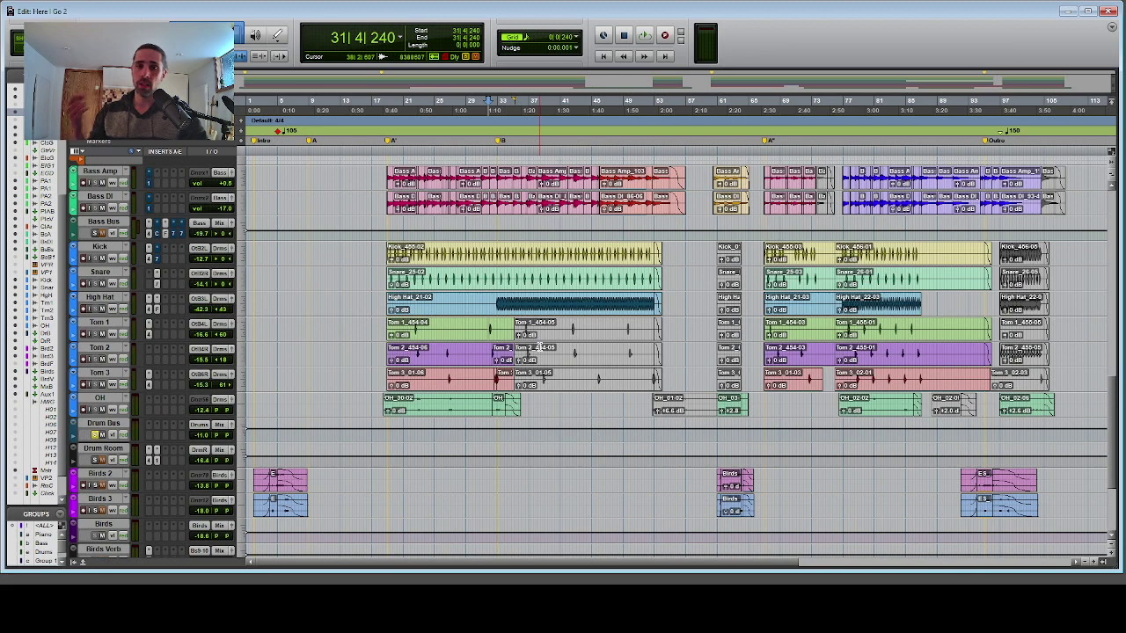
# - Solo the Drum Room along with the Drum Bus and audition the drums from the end of bar 17, just before the A' marker
pyautogui.scroll(-3, 475, 335)
pyautogui.click(489, 329)
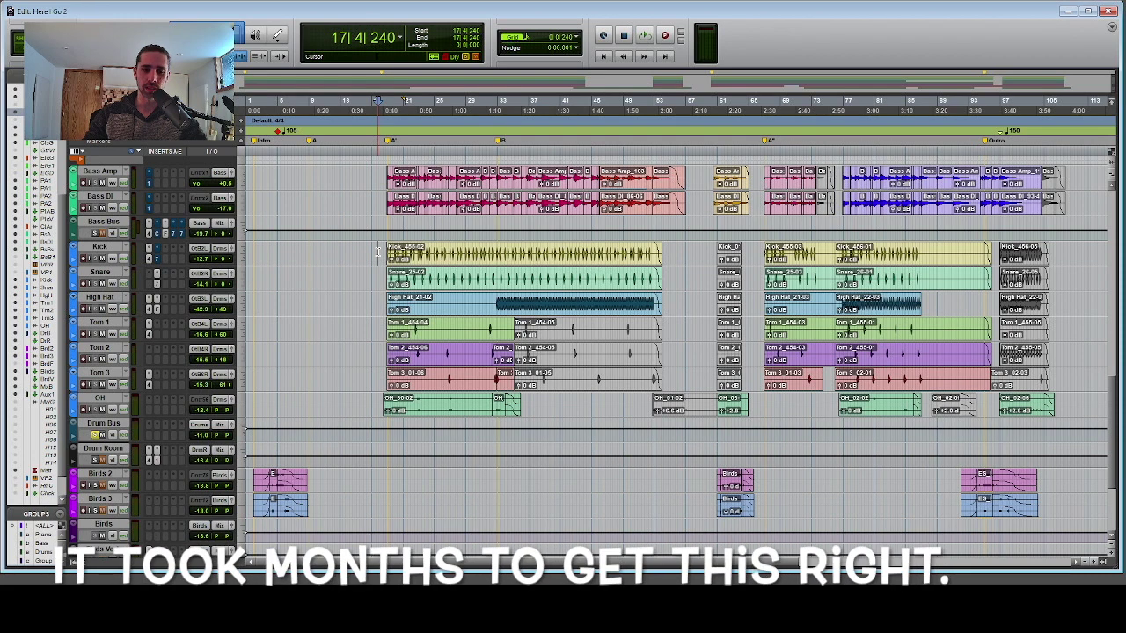
pyautogui.click(385, 152)
pyautogui.press('space')
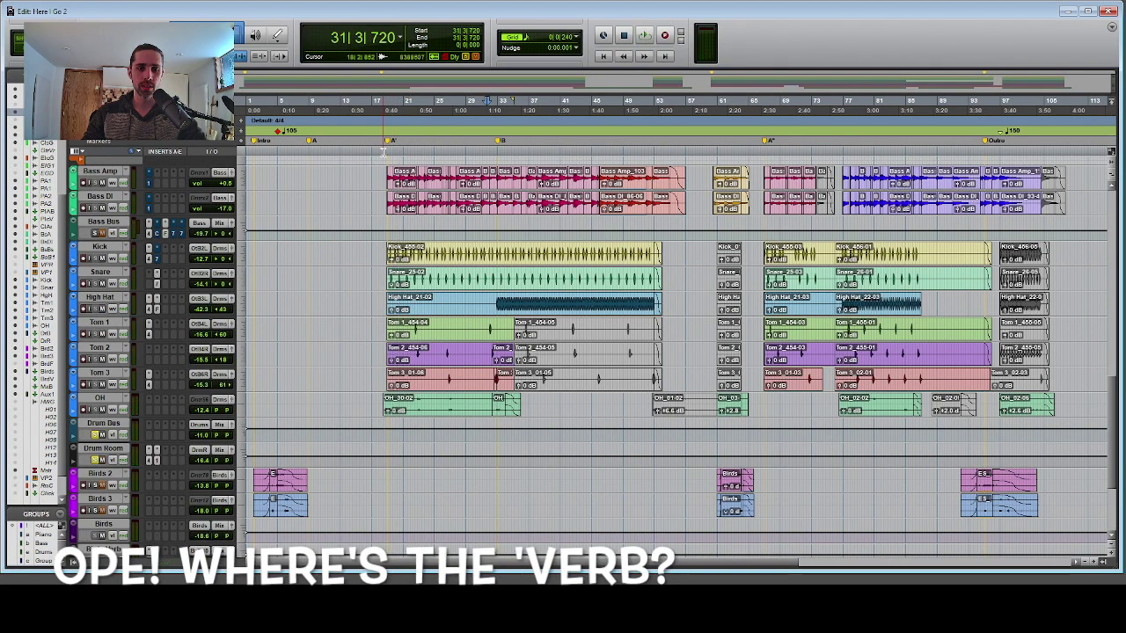
pyautogui.press('space')
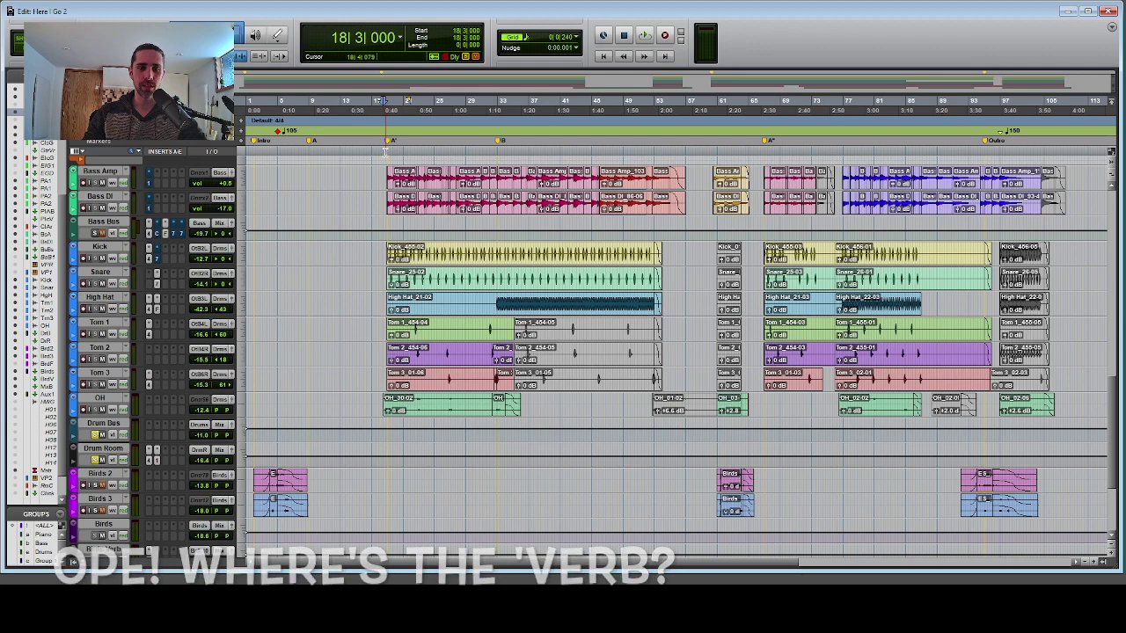
pyautogui.press('space')
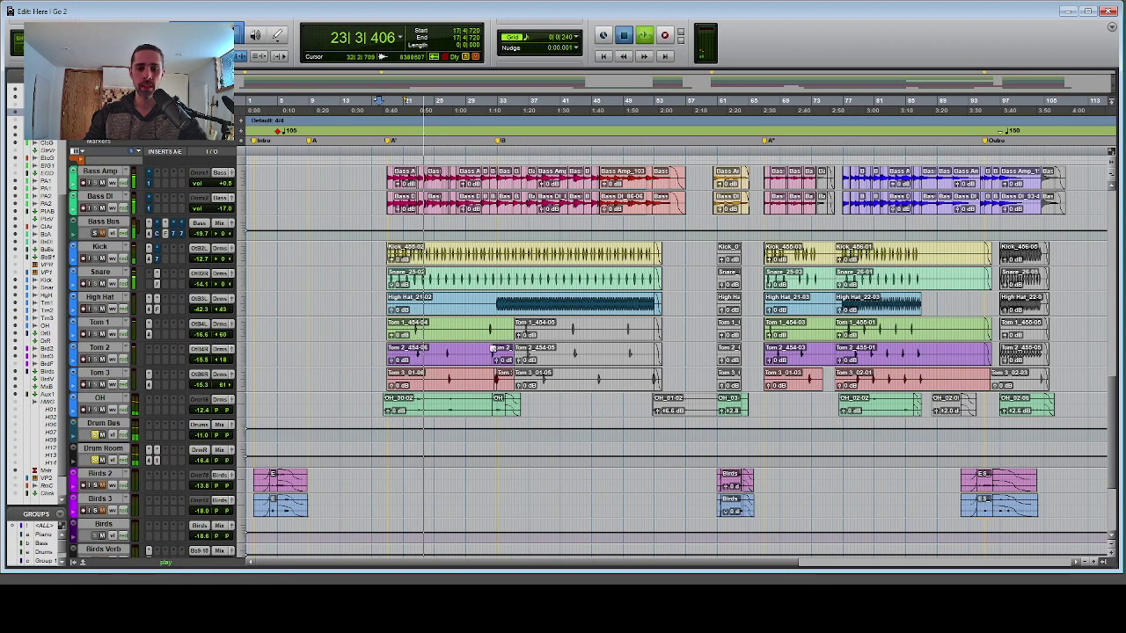
pyautogui.press('space')
pyautogui.click(382, 152)
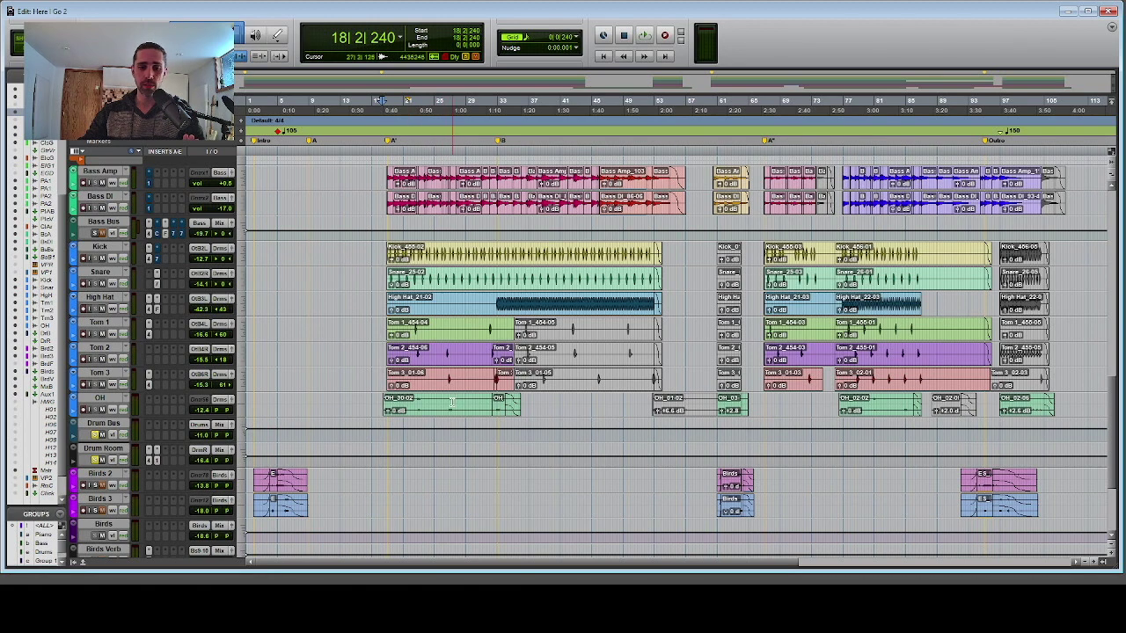
# - Audition the soloed drums from the end of bar 32, where the B section begins
pyautogui.click(498, 444)
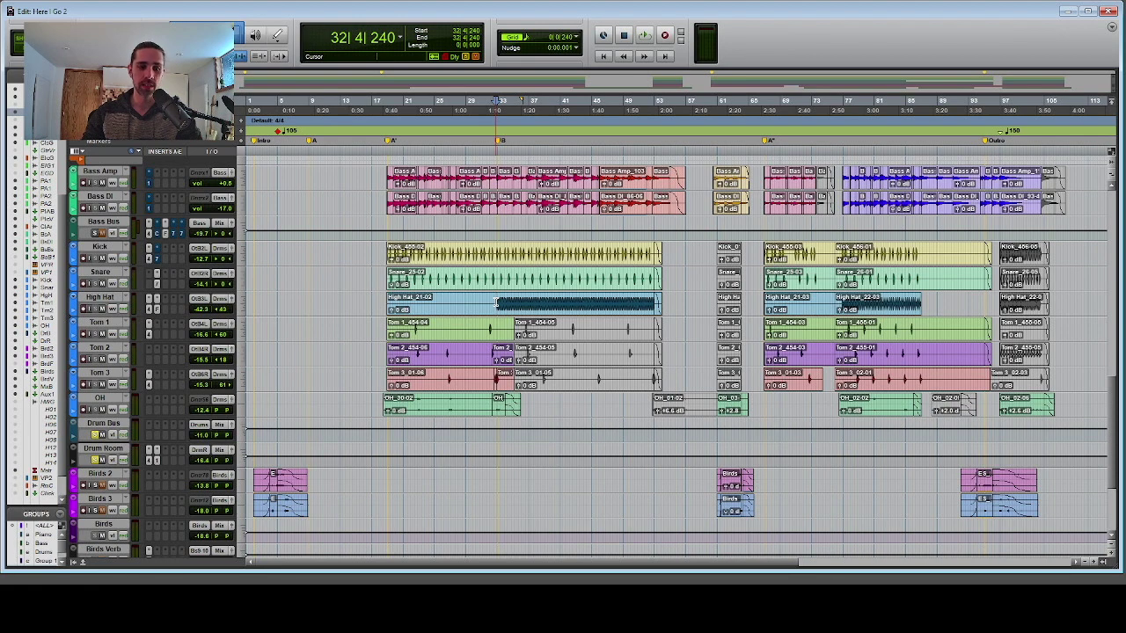
pyautogui.press('space')
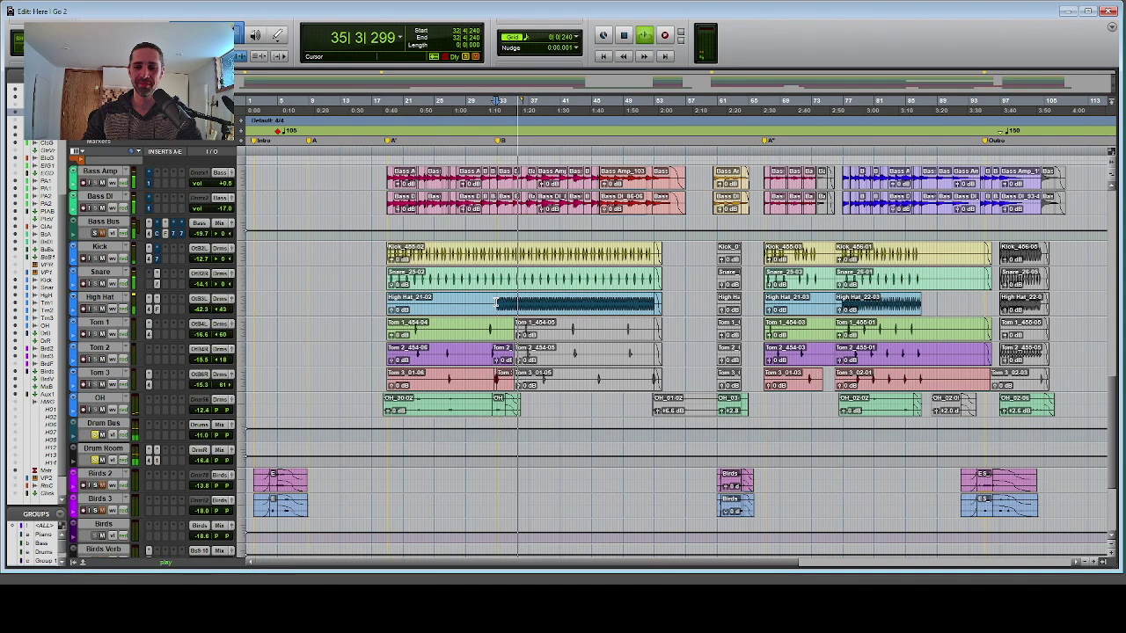
pyautogui.press('space')
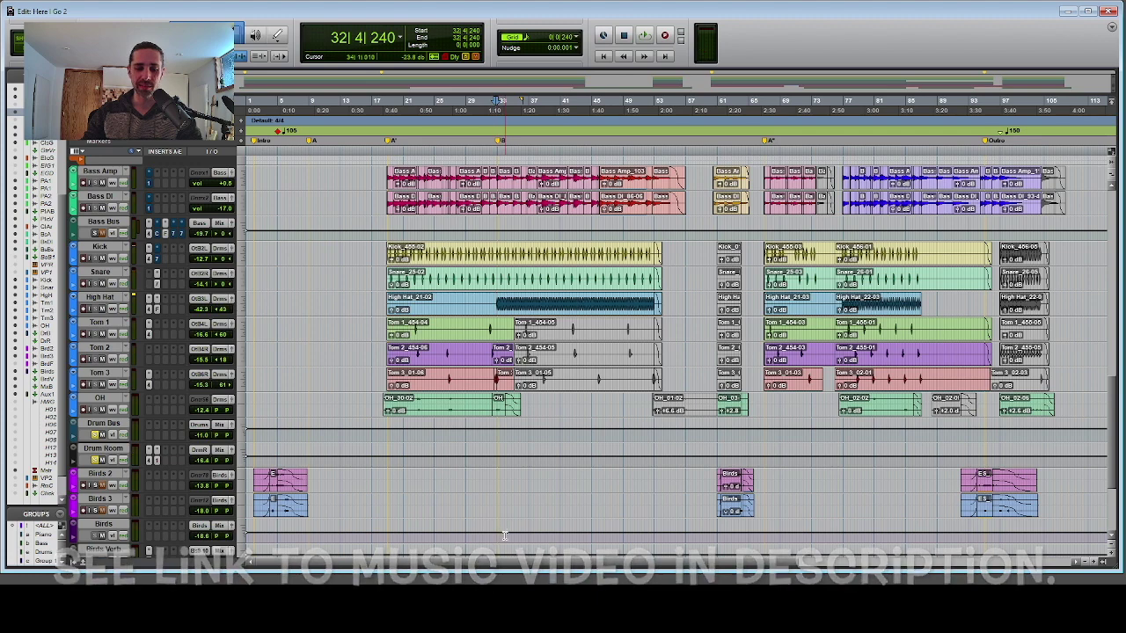
# - Take the drums out of solo and audition the full mix from bar 51, then from bar 66 just before the A" marker
pyautogui.hscroll(3, 458, 244)
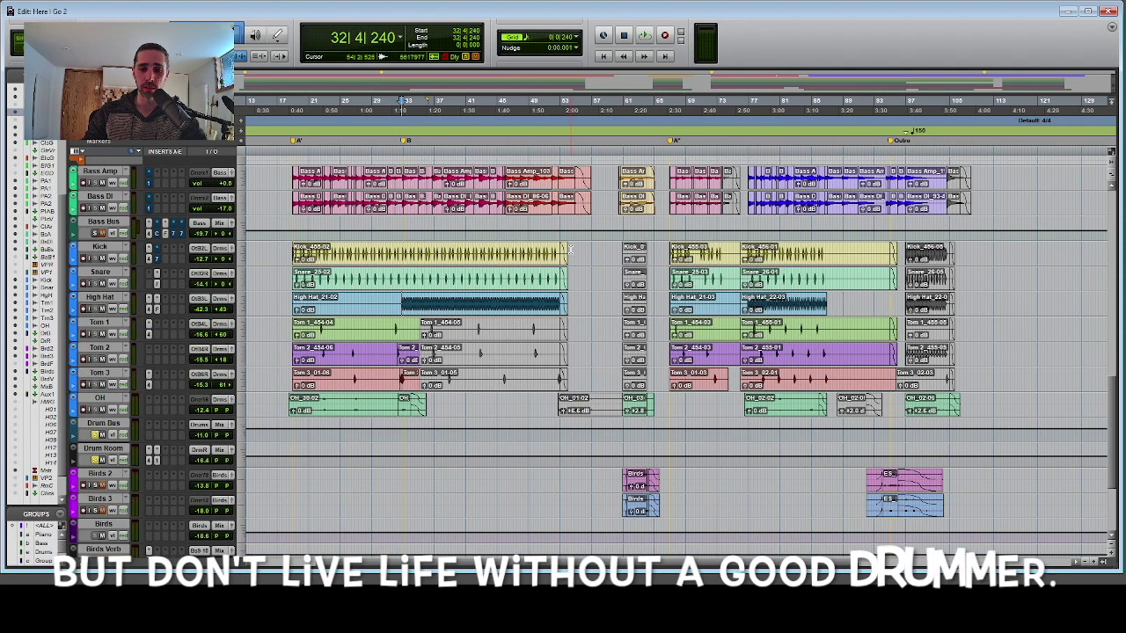
pyautogui.click(514, 295)
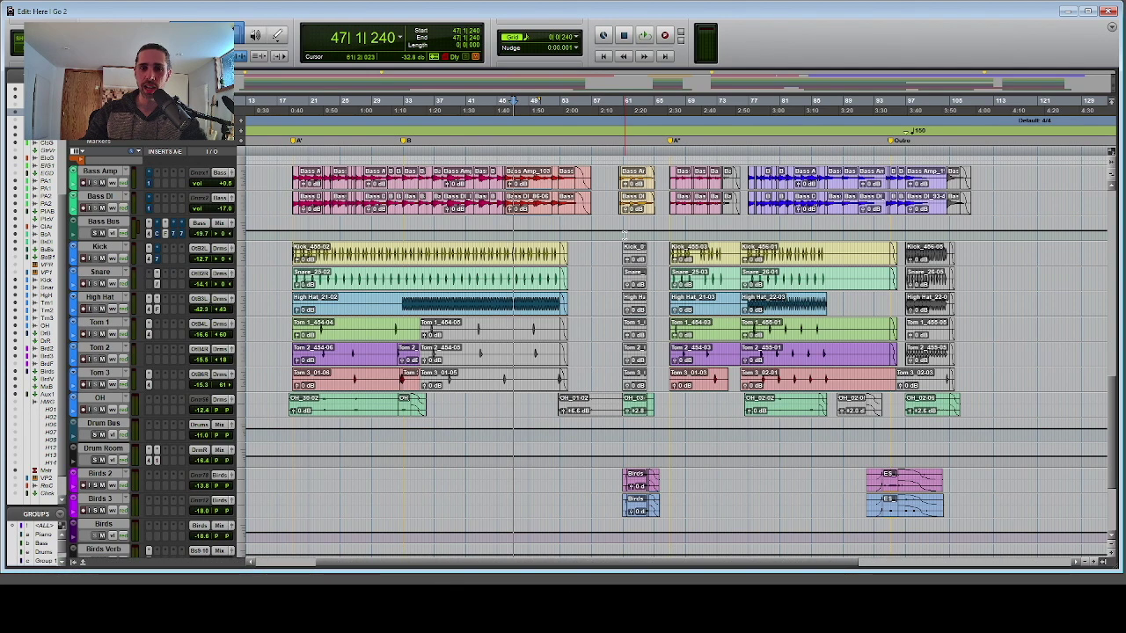
pyautogui.click(548, 152)
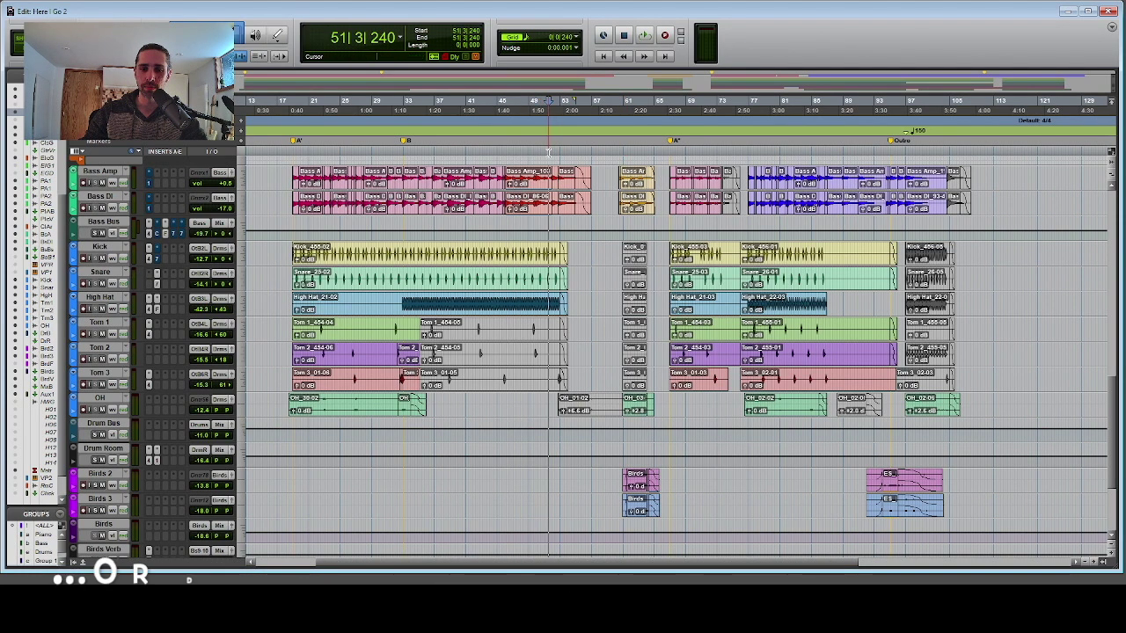
pyautogui.press('space')
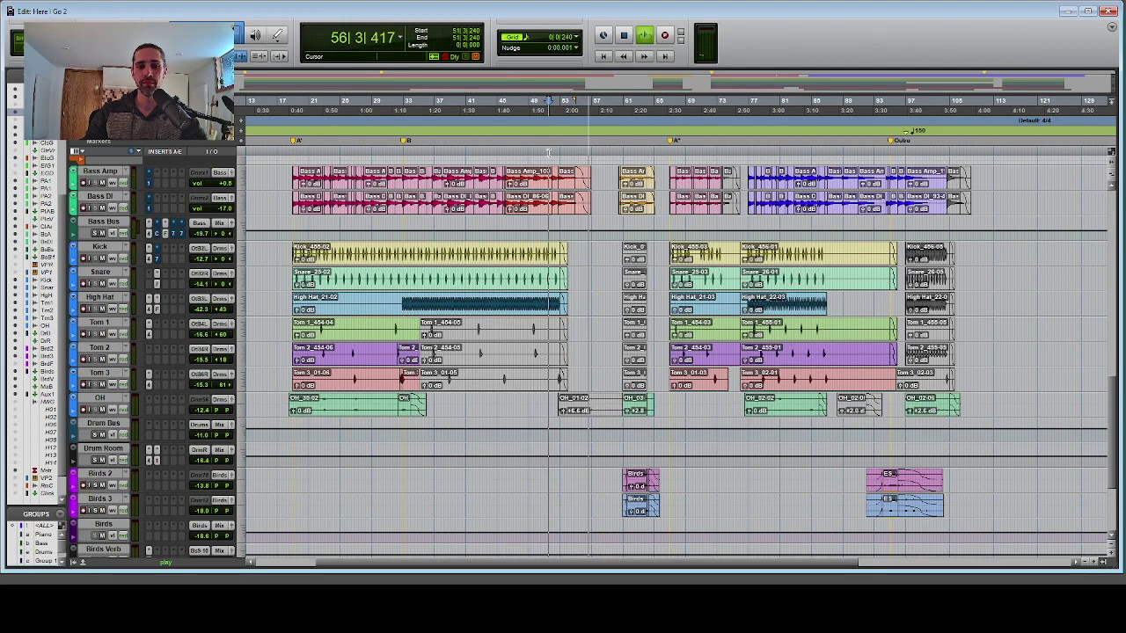
pyautogui.press('space')
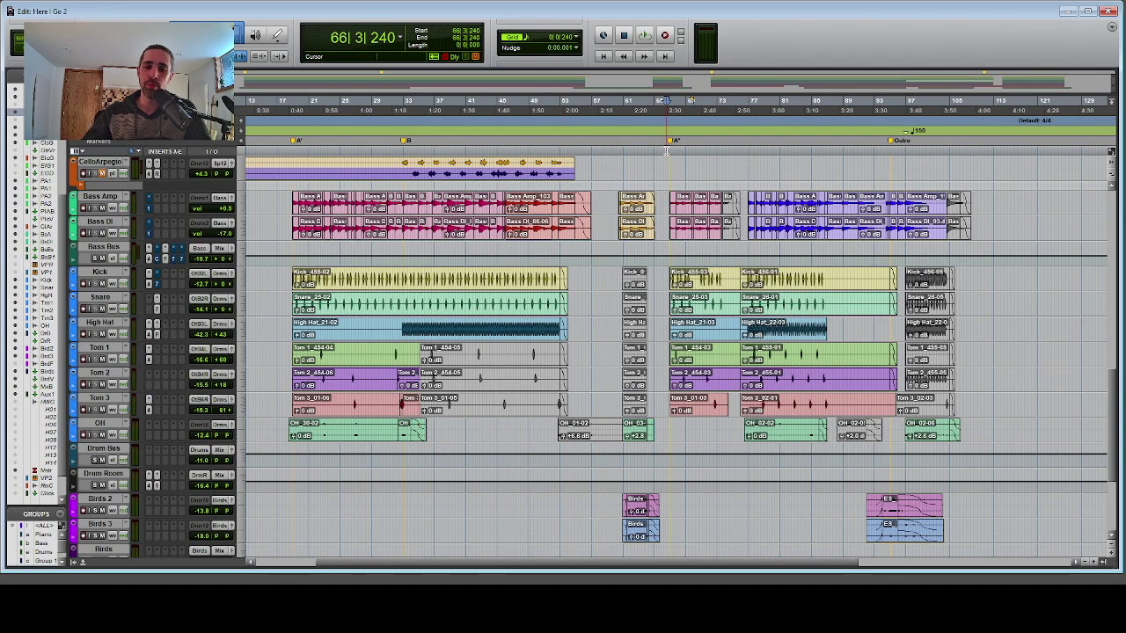
pyautogui.press('space')
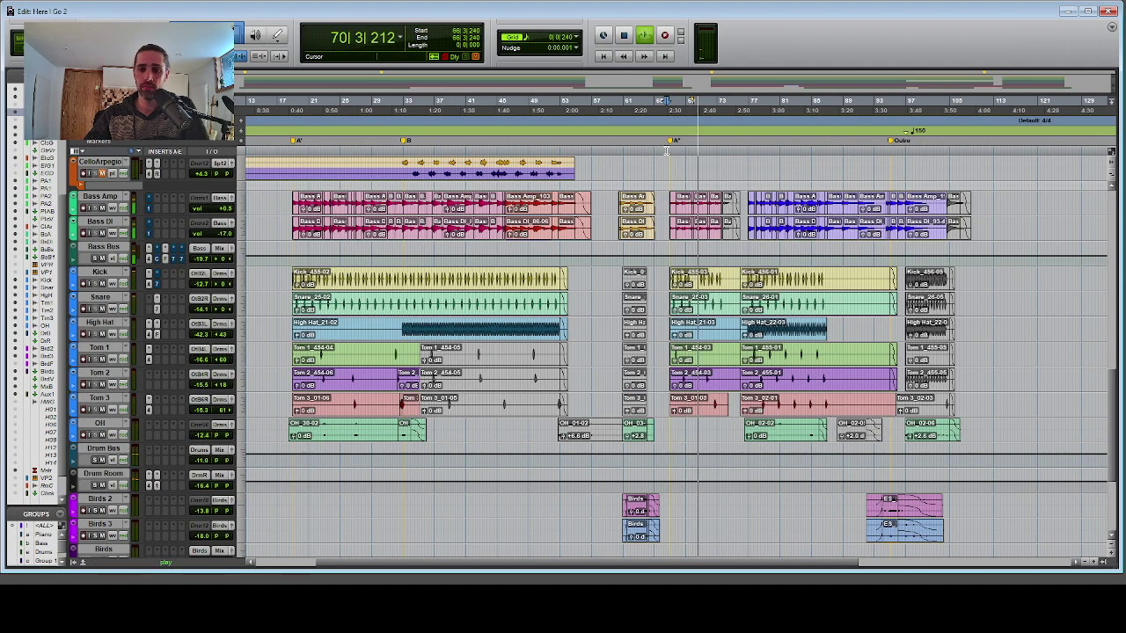
pyautogui.press('space')
# - Audition the vocals in the full mix from bar 9 at the A marker, then around the backing vocal clips from bars 45 and 49
pyautogui.scroll(-2, 713, 388)
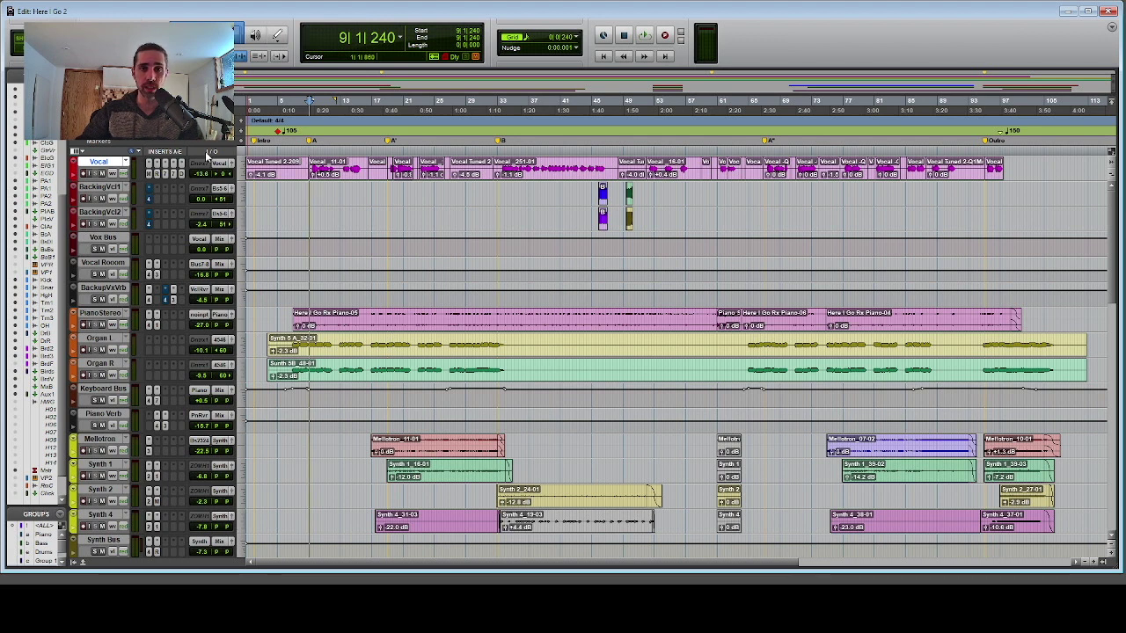
pyautogui.press('space')
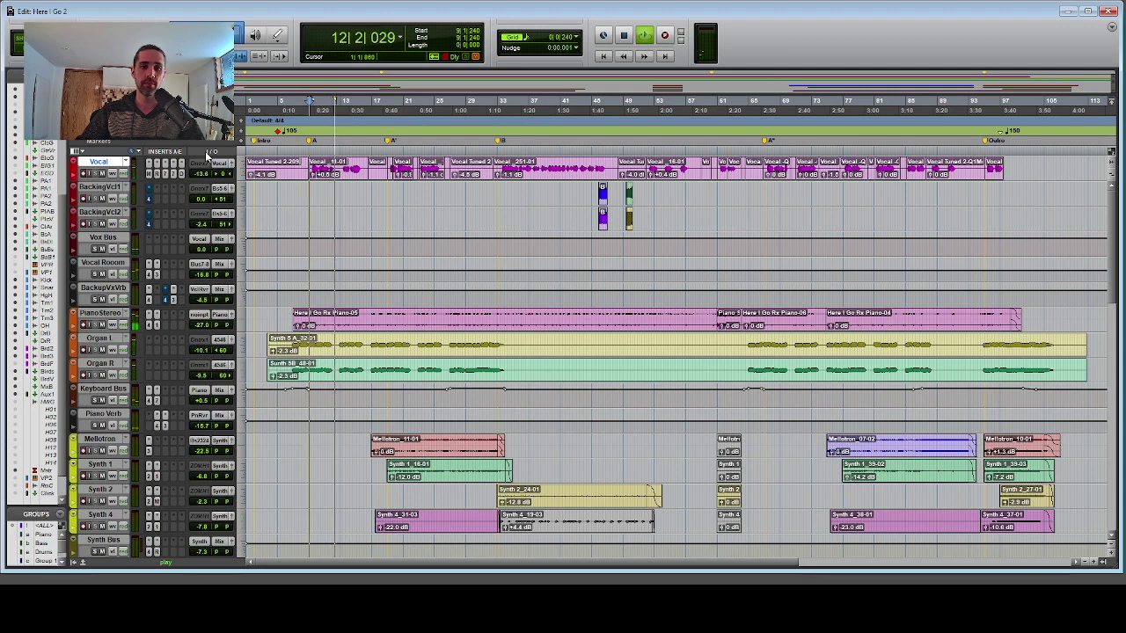
pyautogui.press('space')
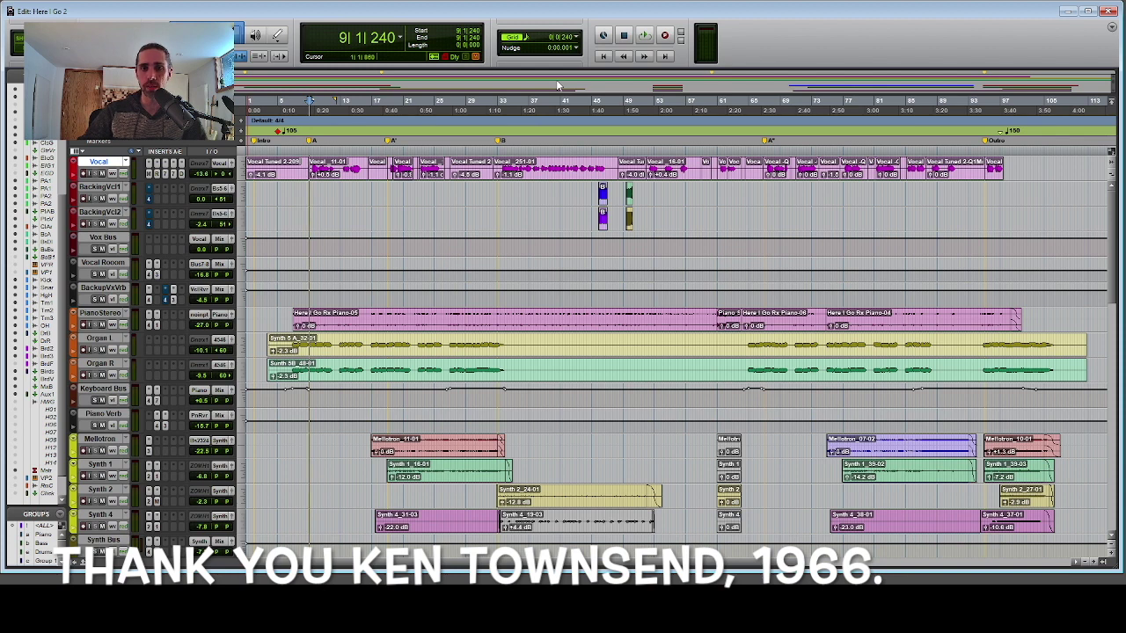
pyautogui.click(594, 152)
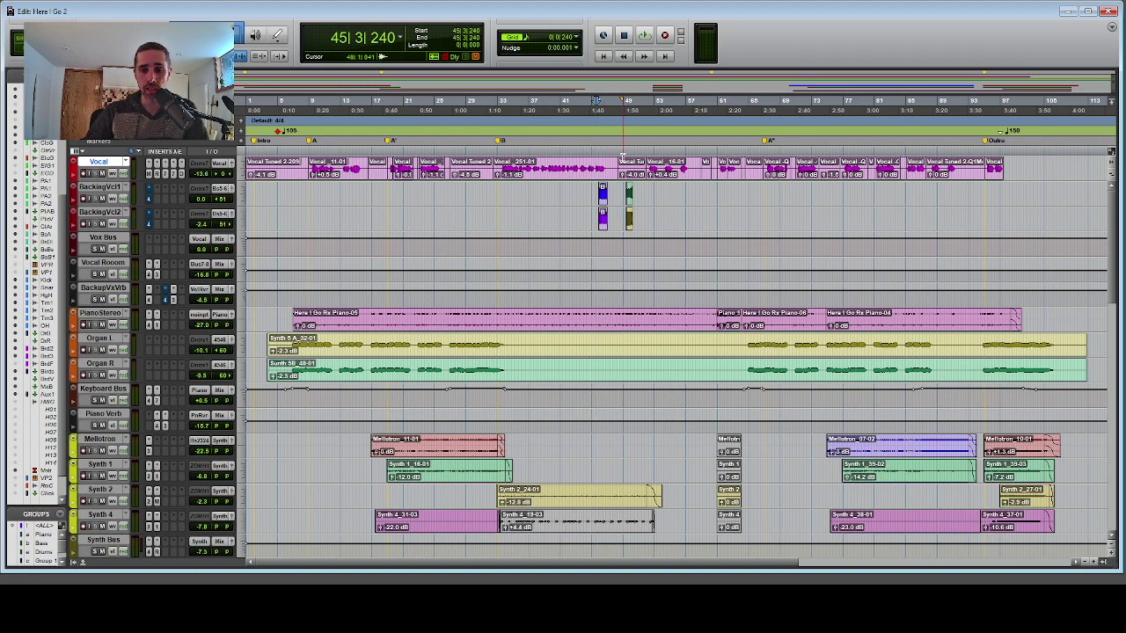
pyautogui.press('space')
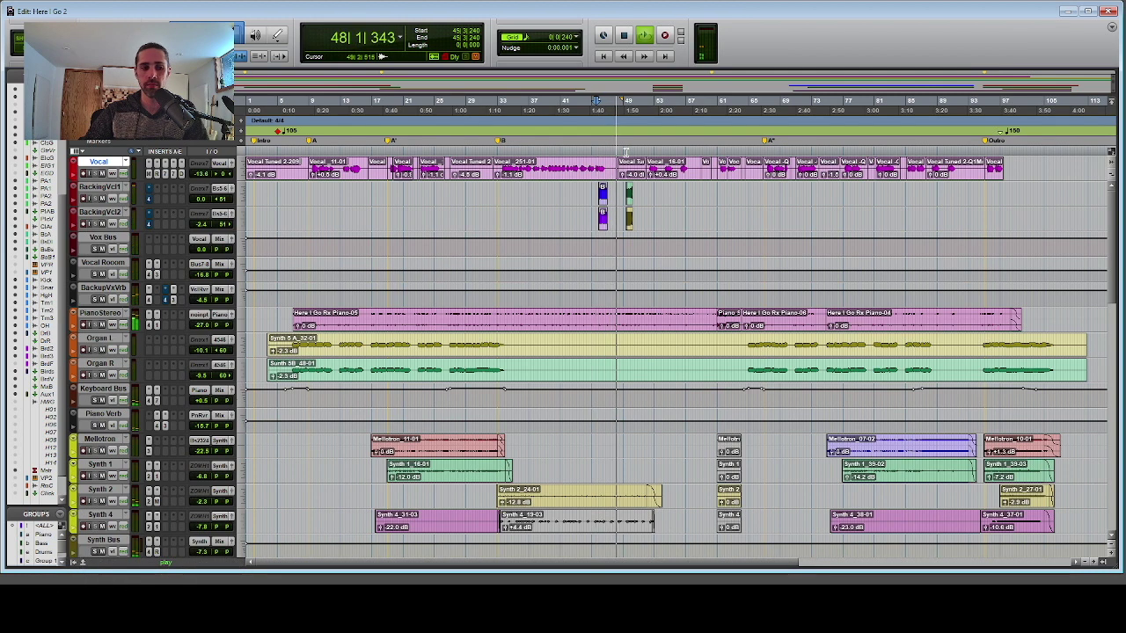
pyautogui.press('space')
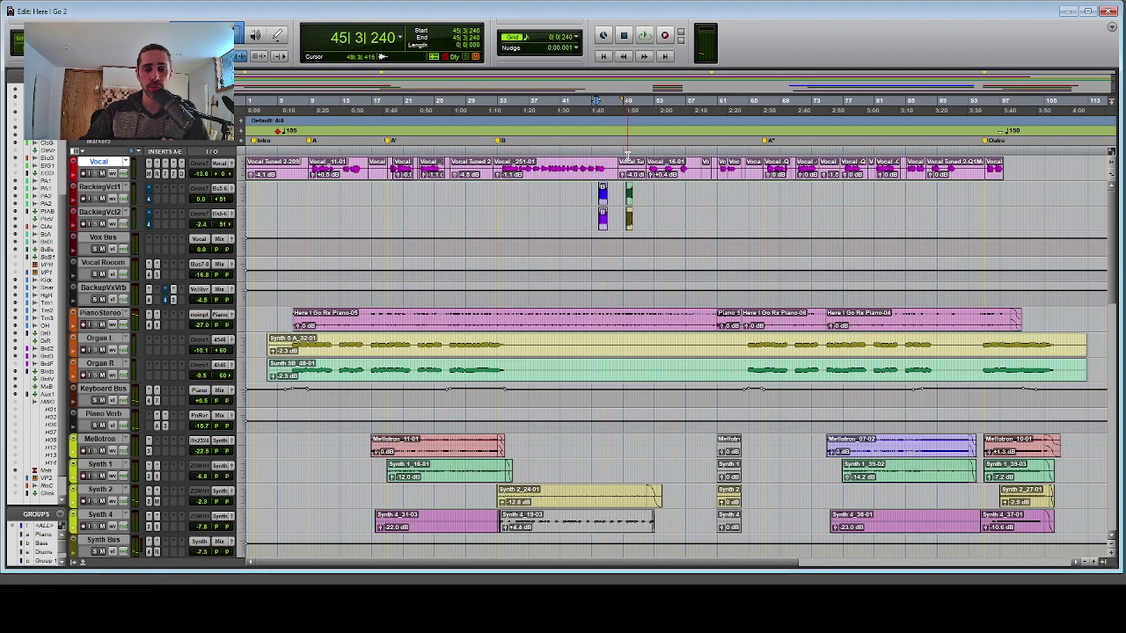
pyautogui.click(625, 152)
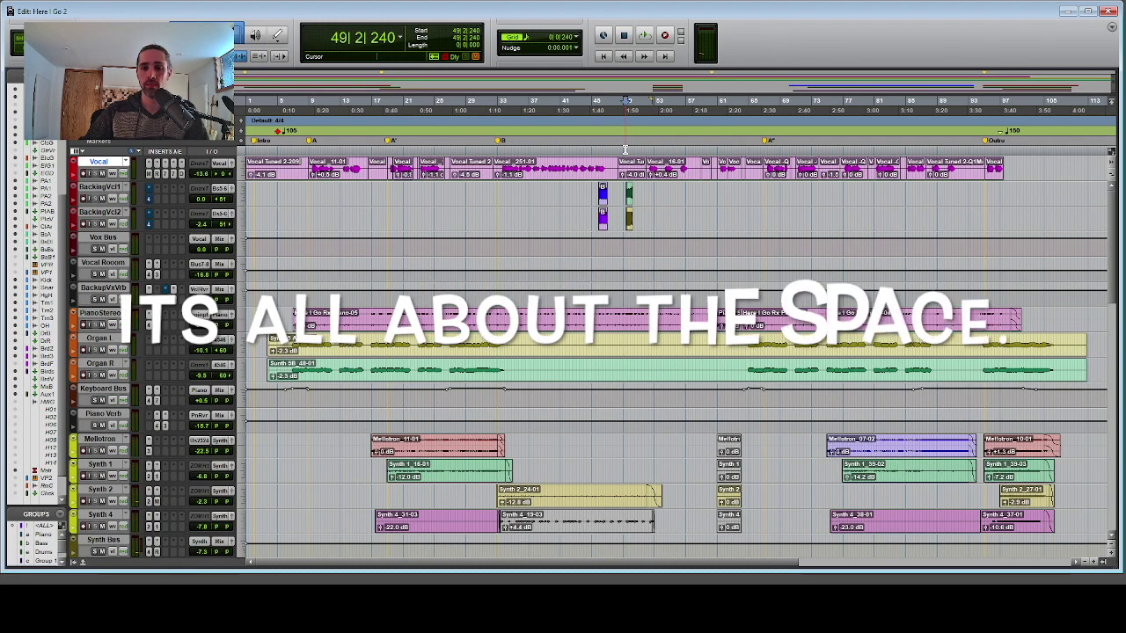
pyautogui.press('space')
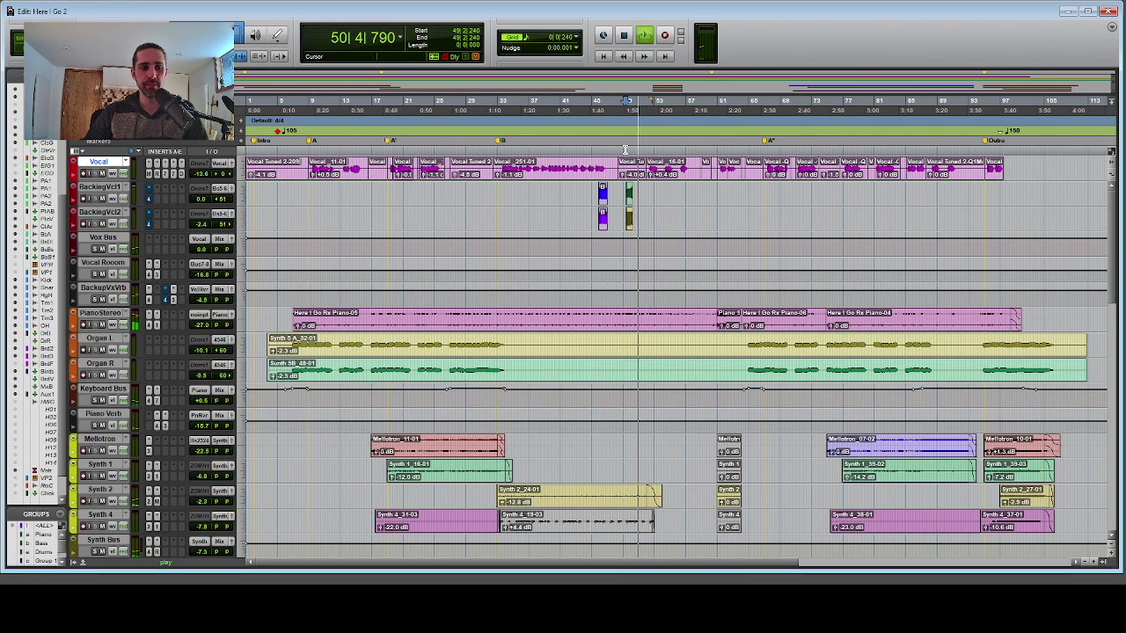
pyautogui.press('space')
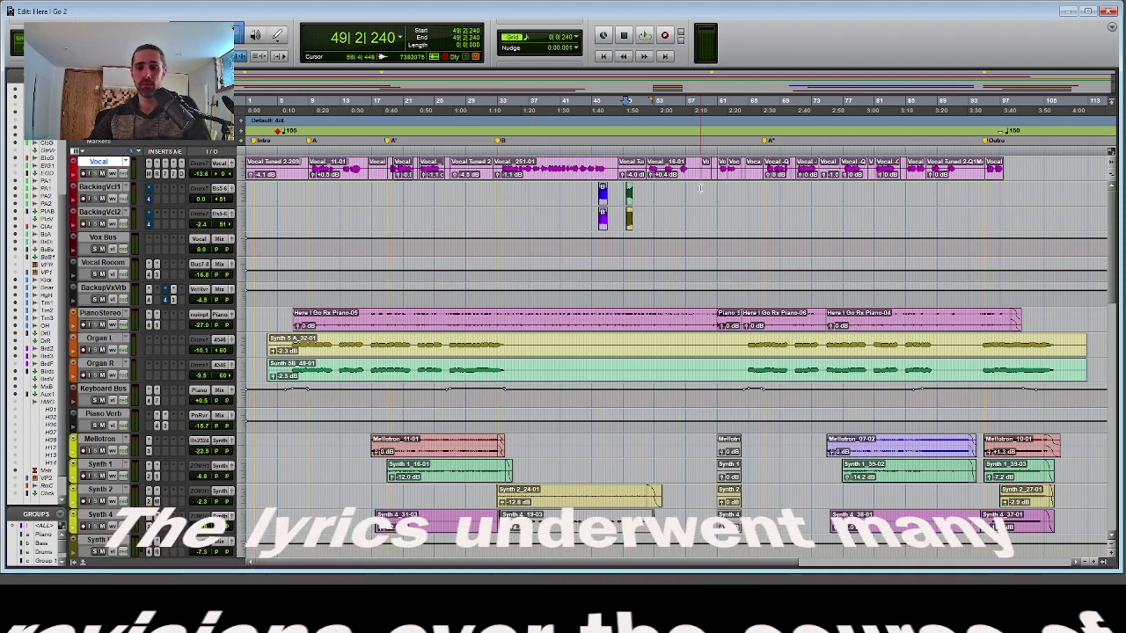
# - Solo the Birds tracks and audition them from the end of bar 60, where their middle clips start
pyautogui.scroll(-15, 604, 199)
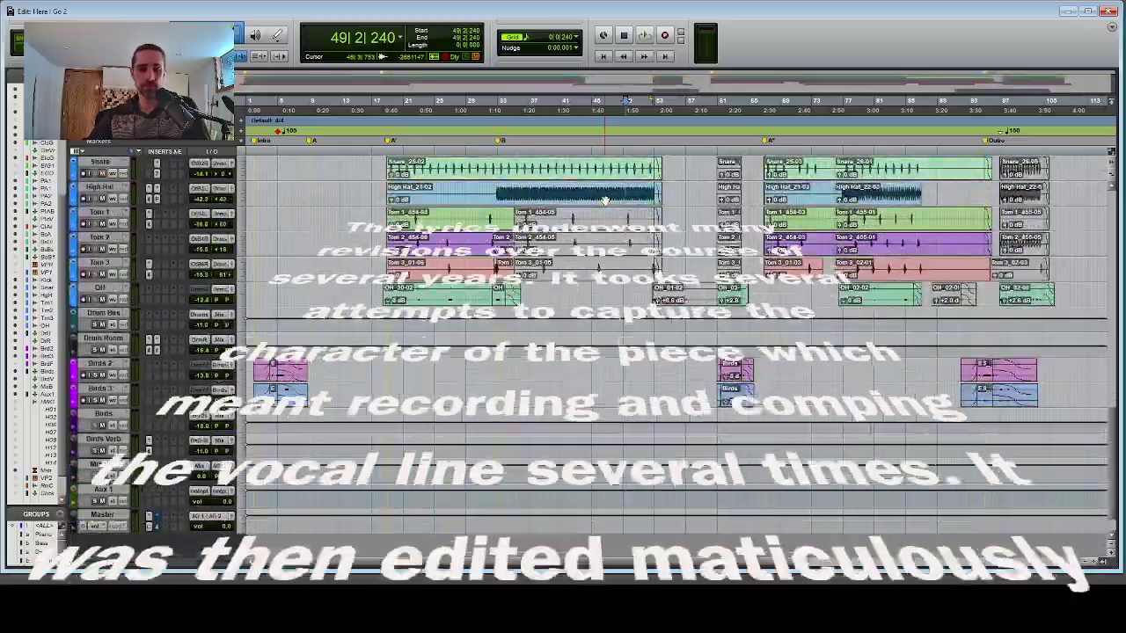
pyautogui.scroll(9, 606, 201)
pyautogui.scroll(10, 605, 199)
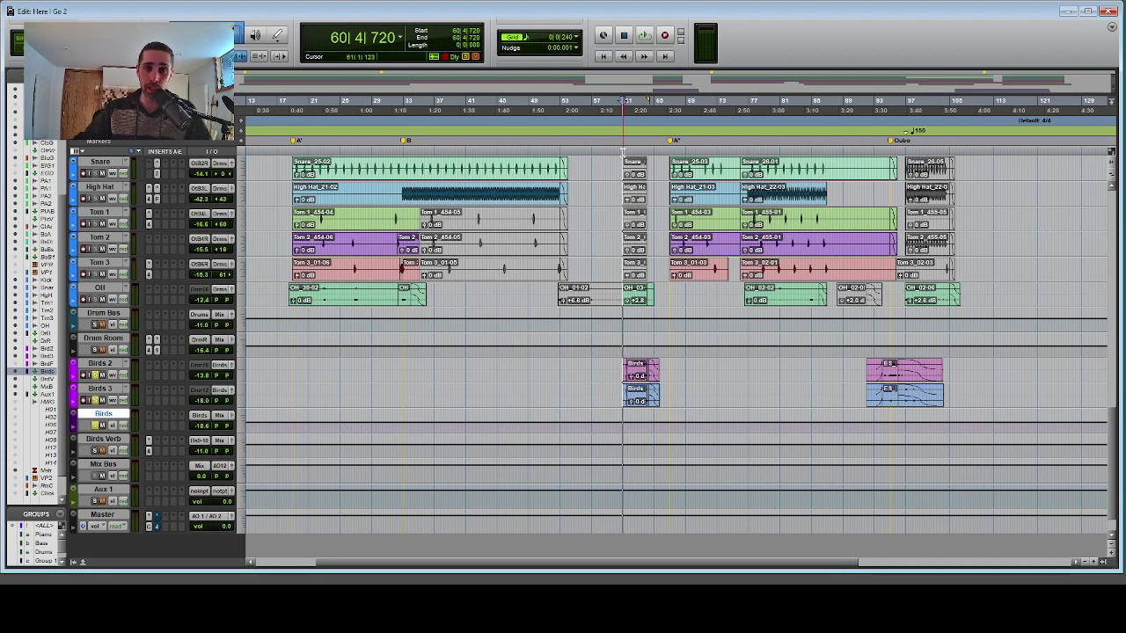
pyautogui.press('space')
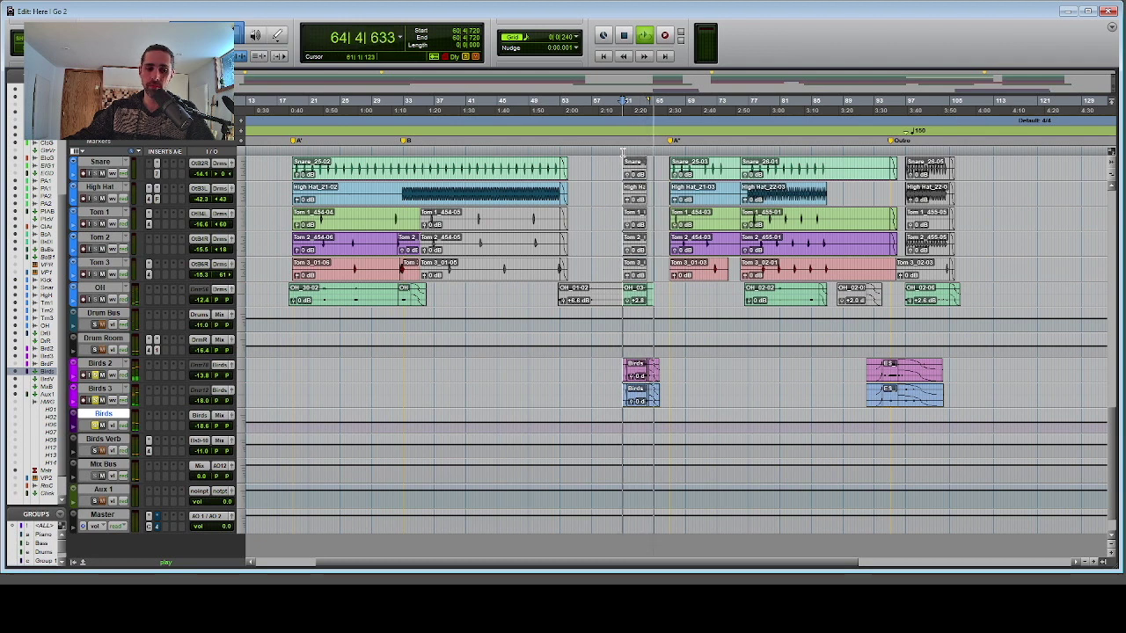
pyautogui.press('space')
# - Show the Mix window to look over the channel strips, then return to the Edit window
pyautogui.hotkey('ctrl', '=')
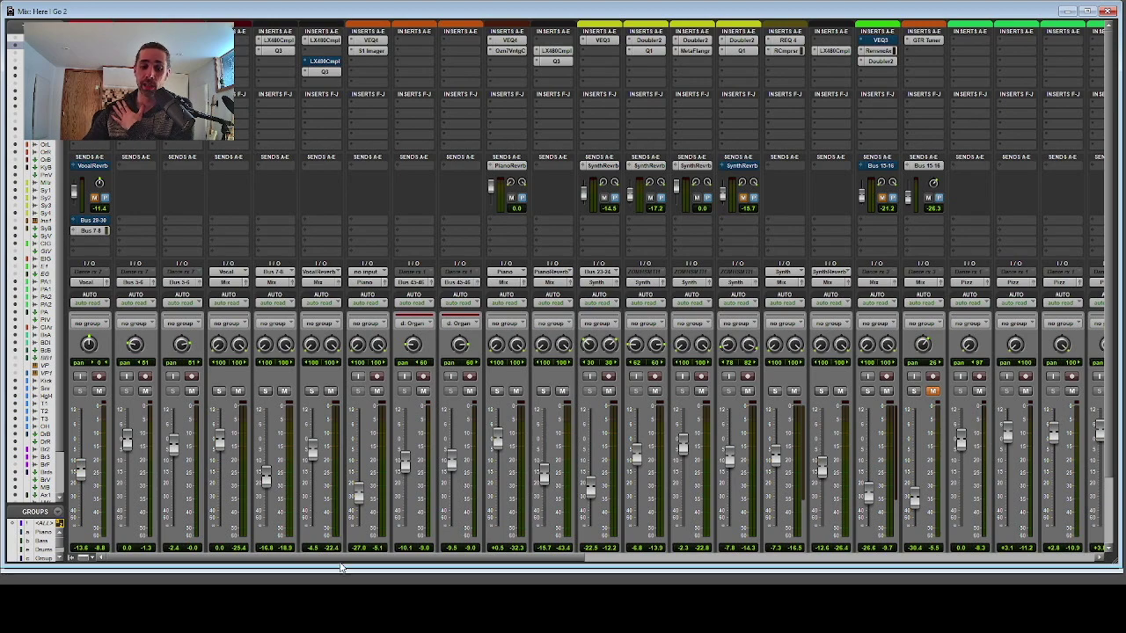
pyautogui.moveTo(342, 568)
pyautogui.mouseDown()
pyautogui.moveTo(498, 563)
pyautogui.moveTo(325, 557)
pyautogui.mouseUp()
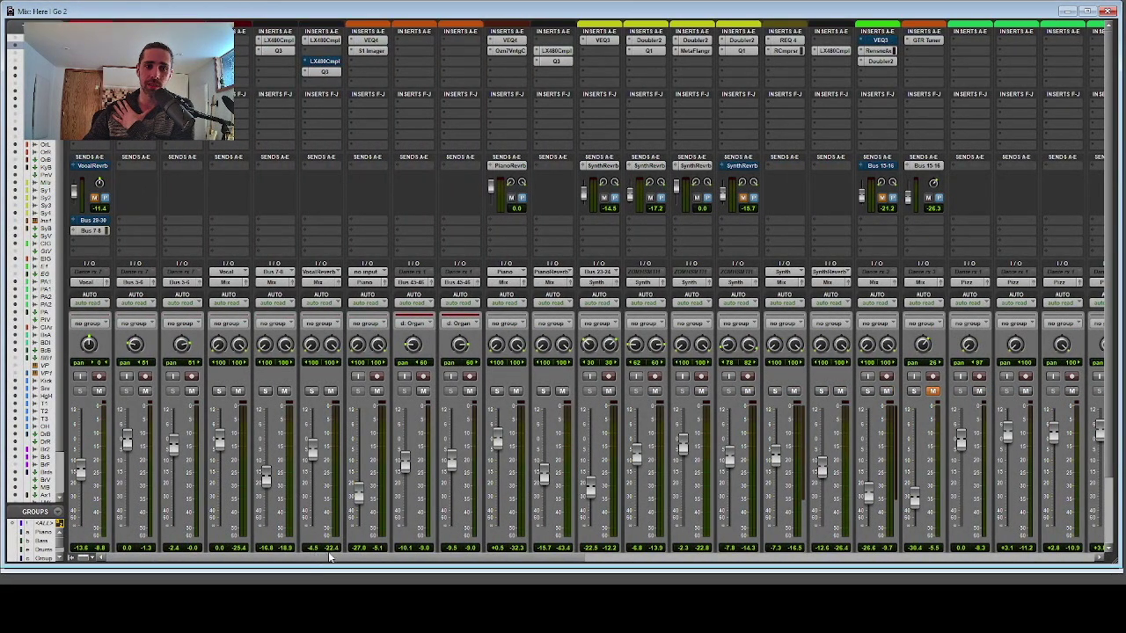
pyautogui.moveTo(330, 557); pyautogui.dragTo(224, 543)
pyautogui.hotkey('ctrl', '=')
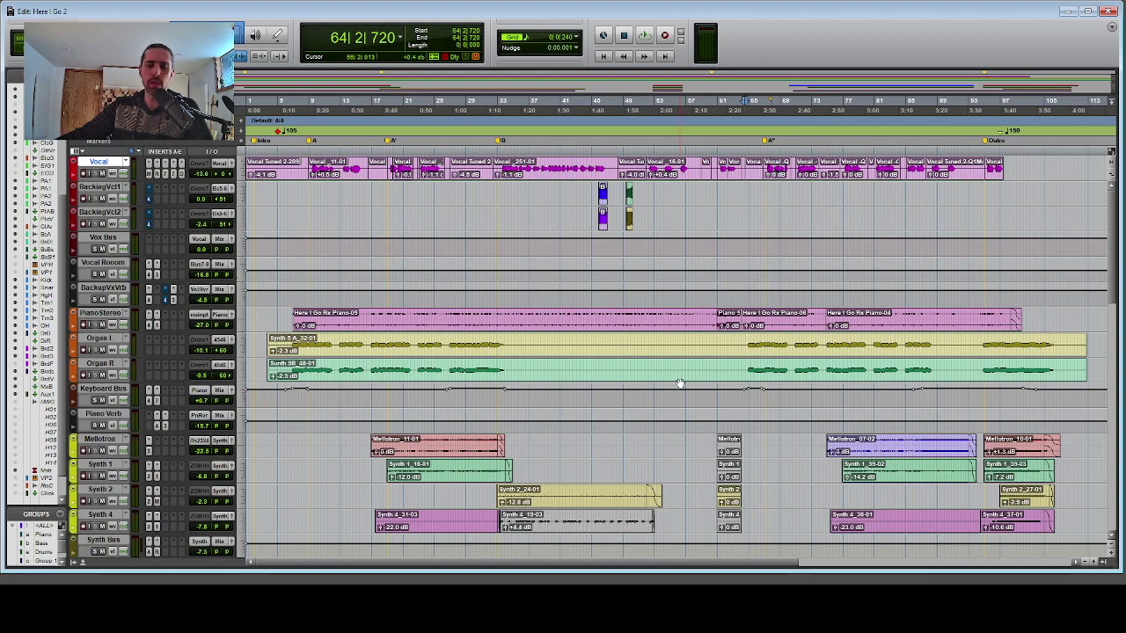
# - Review the arrangement of all tracks in the Edit window, from the vocals down to the Mix Bus and back
pyautogui.scroll(-10, 662, 302)
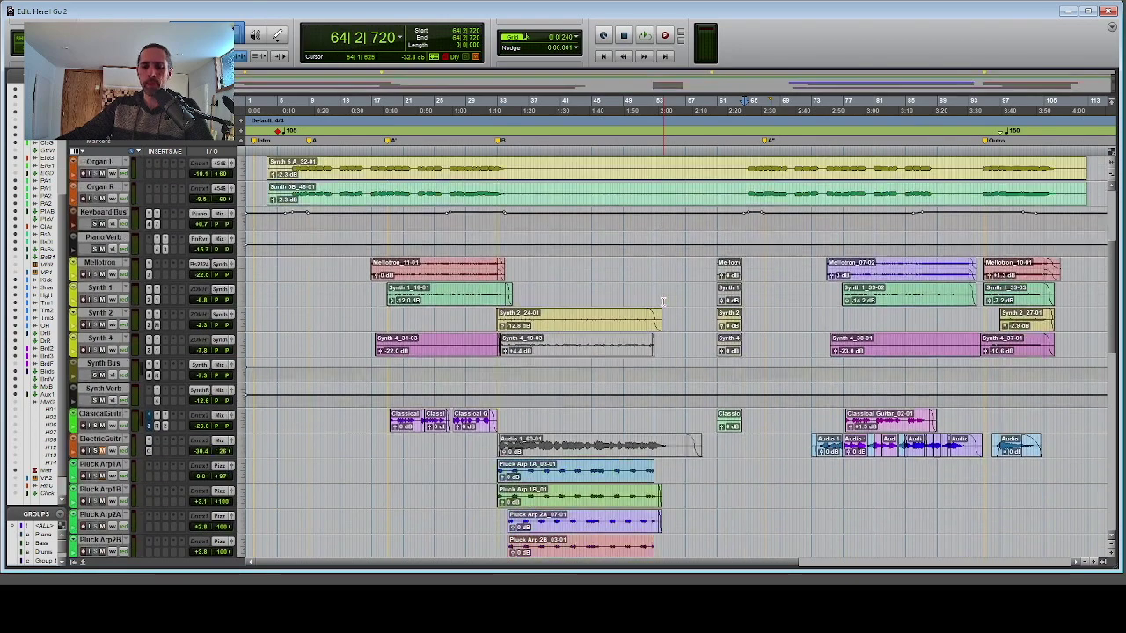
pyautogui.scroll(-7, 663, 301)
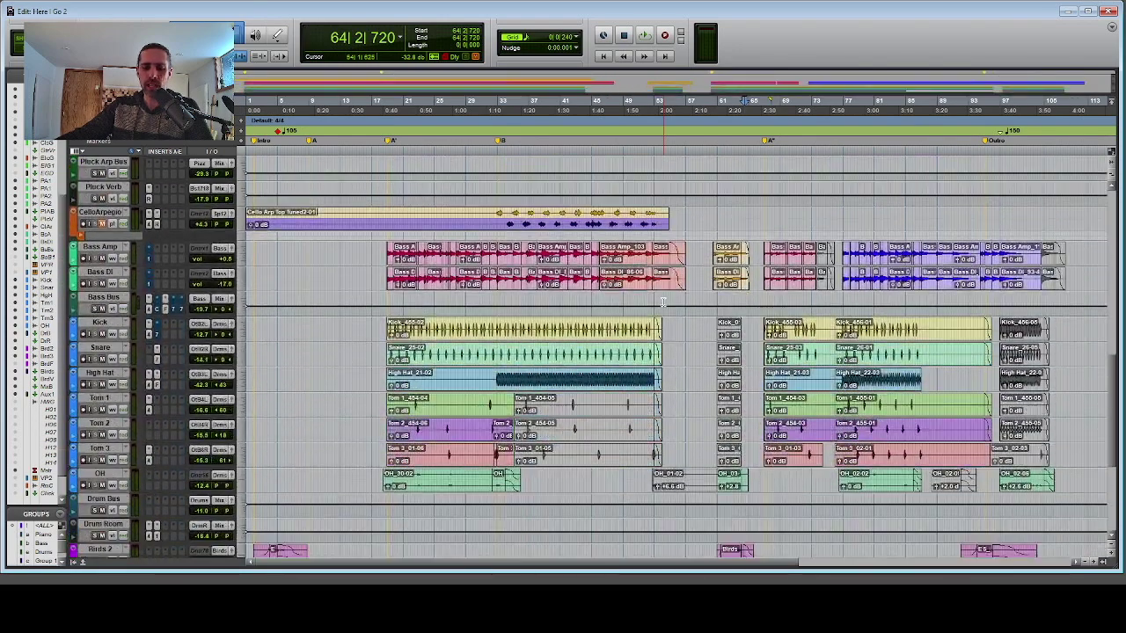
pyautogui.scroll(-4, 663, 302)
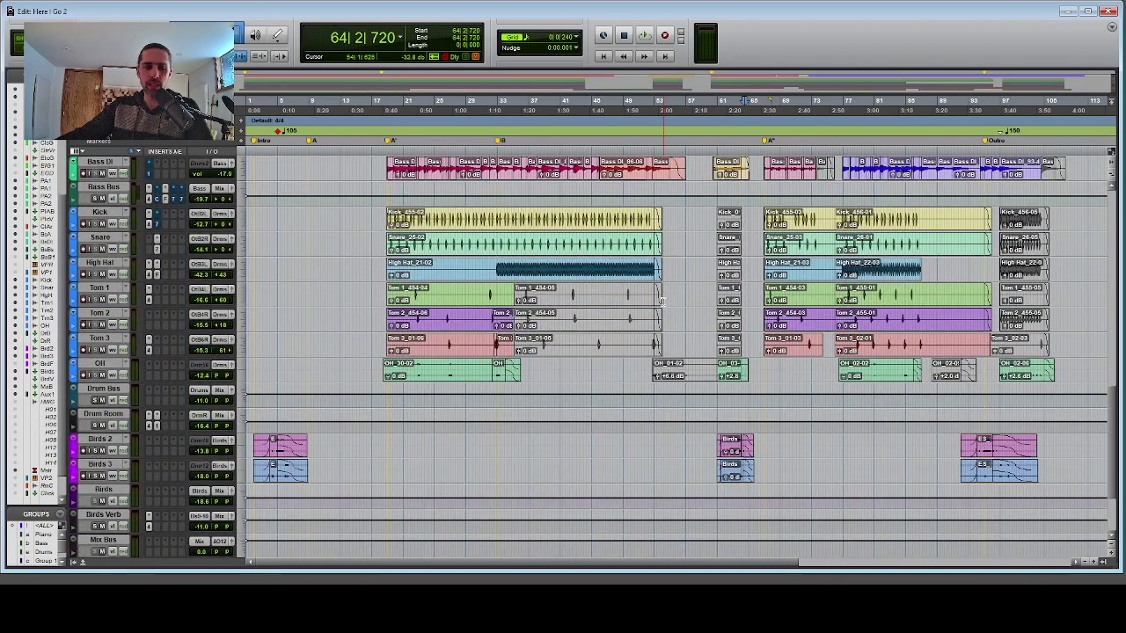
pyautogui.scroll(3, 662, 301)
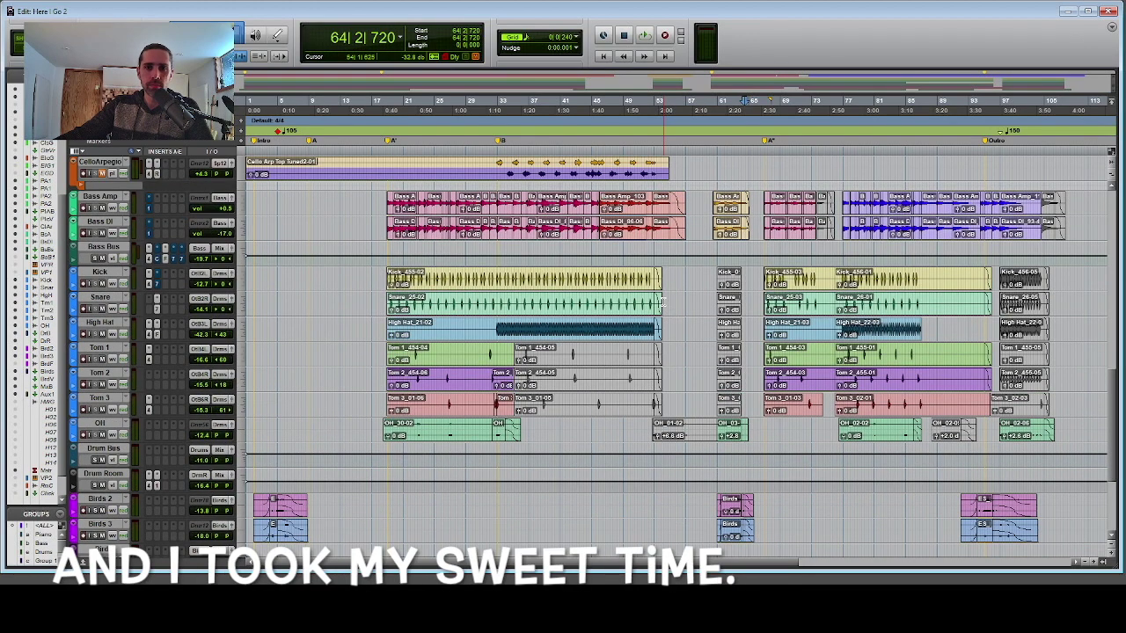
pyautogui.scroll(14, 664, 301)
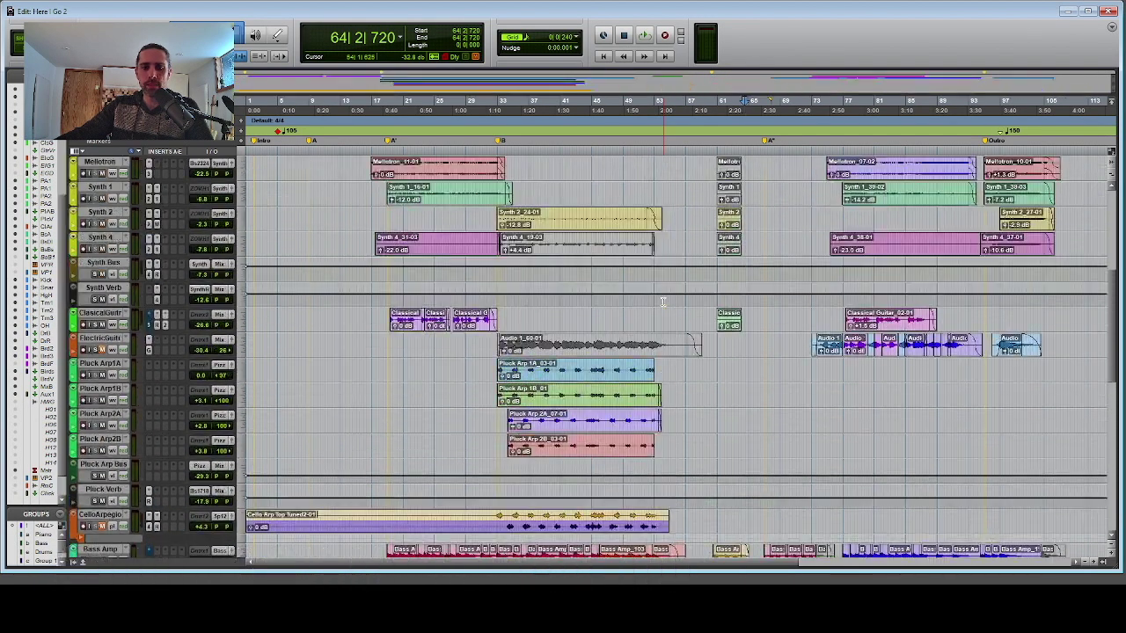
pyautogui.scroll(10, 663, 302)
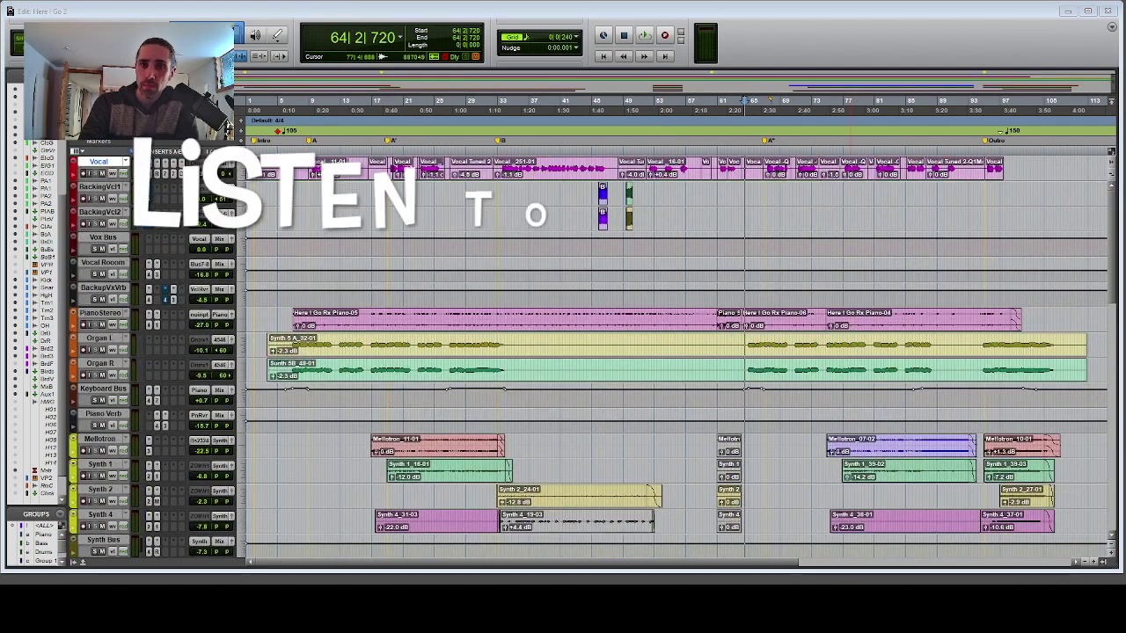